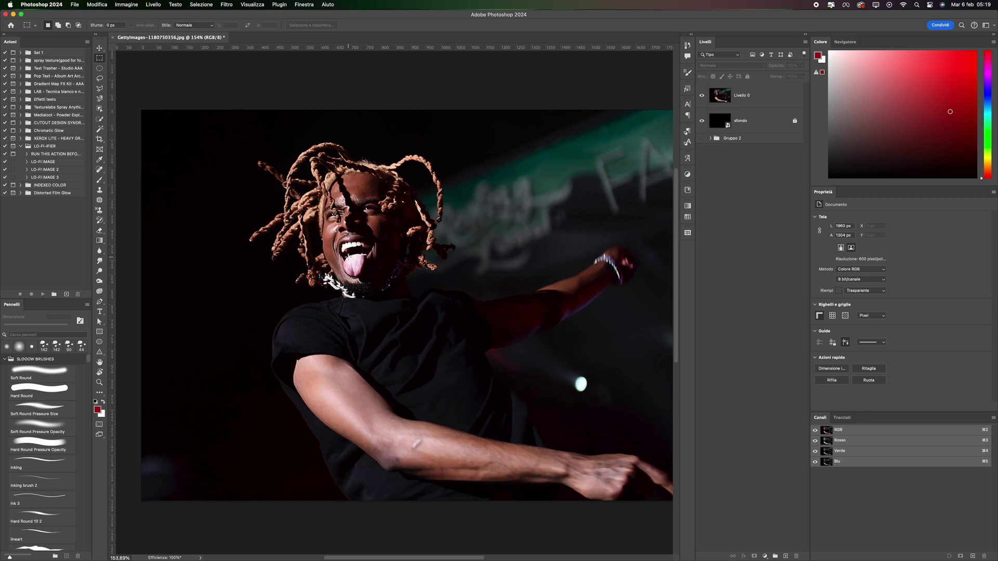
# - Copy a rectangular area around the performer's head to a new layer and hide the original photo layer Livello 0
pyautogui.moveTo(234, 126); pyautogui.dragTo(491, 301)
pyautogui.click(778, 100)
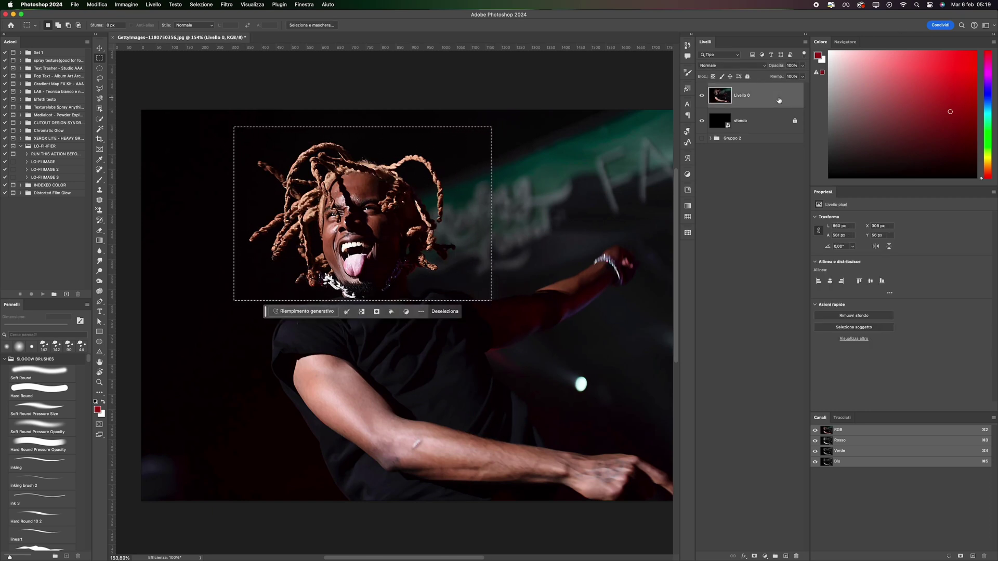
pyautogui.press('super+j')
pyautogui.click(703, 121)
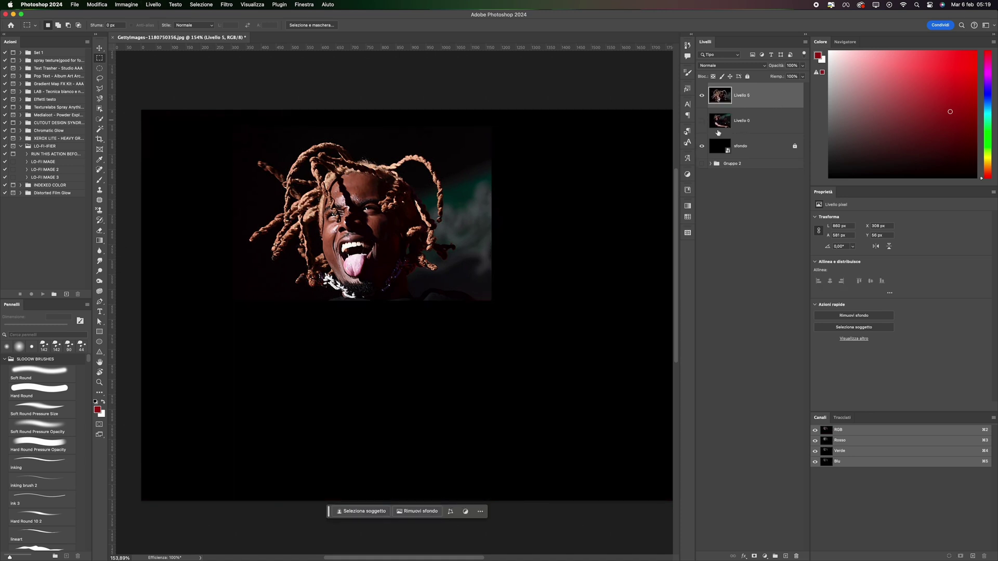
# - Enlarge the copied head layer to about 1502 × 1014 px so the head fills most of the canvas
pyautogui.click(99, 48)
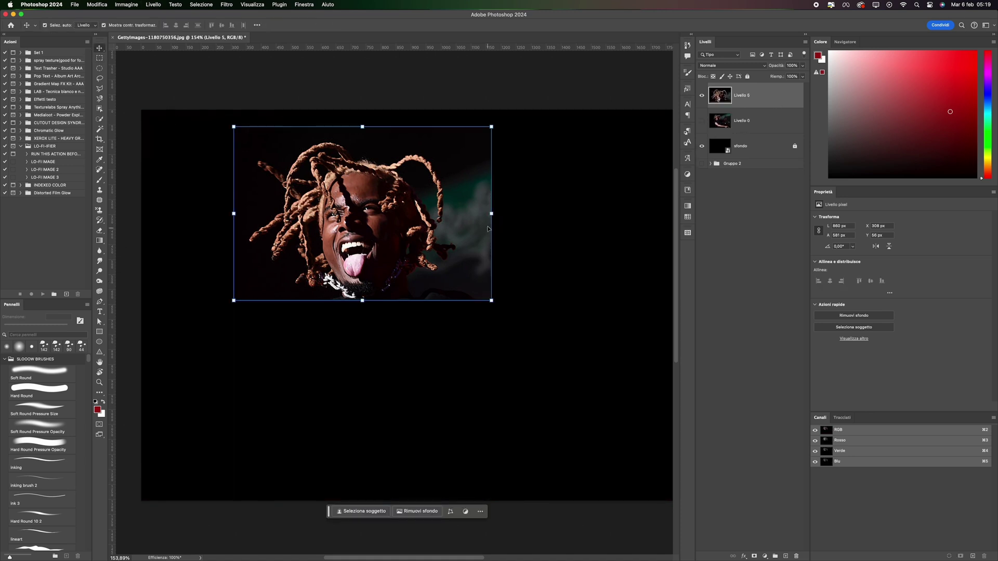
pyautogui.moveTo(491, 214); pyautogui.dragTo(591, 305)
pyautogui.moveTo(435, 179); pyautogui.dragTo(435, 145)
pyautogui.moveTo(435, 431); pyautogui.dragTo(435, 450)
pyautogui.press('Return')
# - Select the head automatically as the subject and add missed dreadlock areas to the selection with the Lasso tool
pyautogui.press('w')
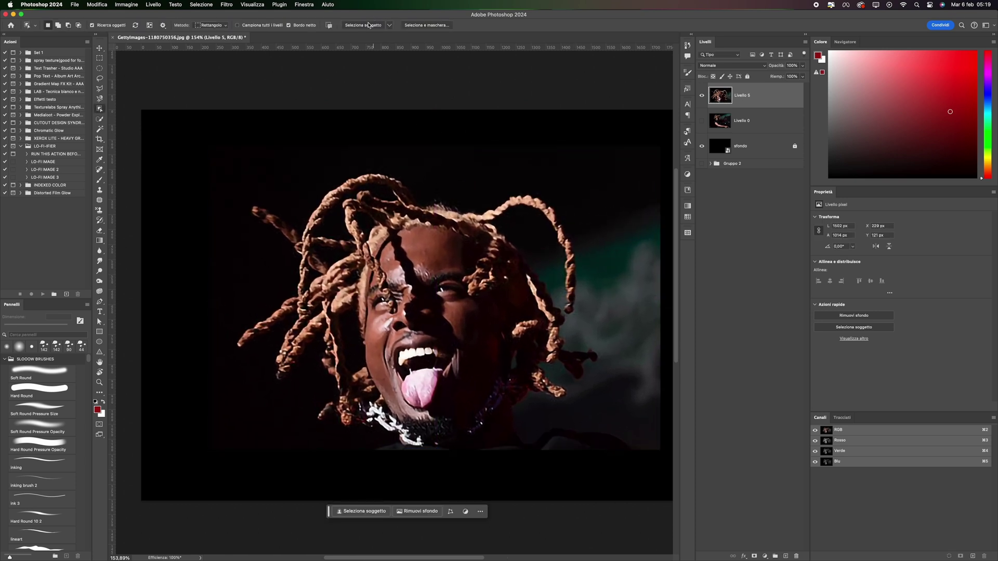
pyautogui.click(366, 25)
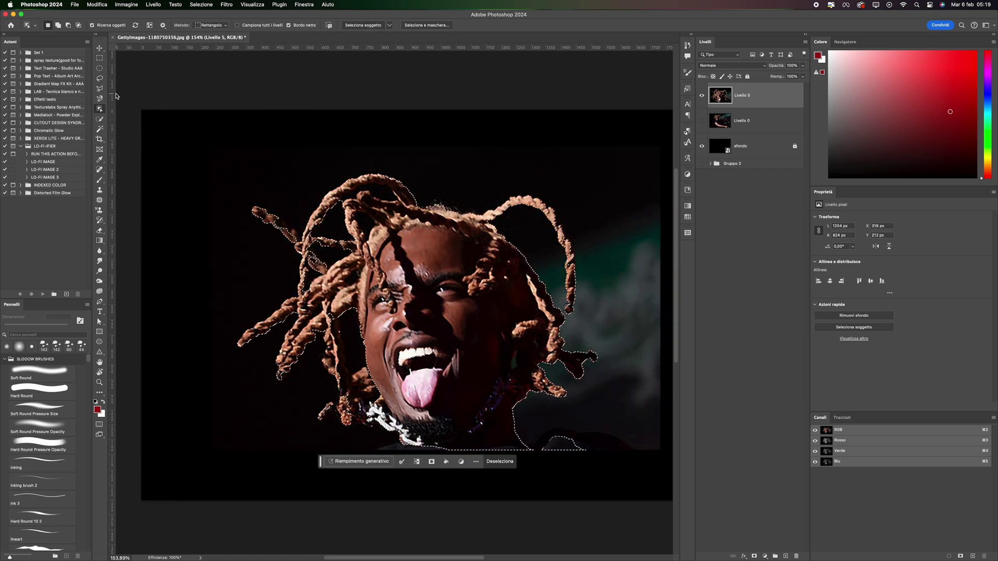
pyautogui.press('l')
pyautogui.scroll(10, 340, 300)
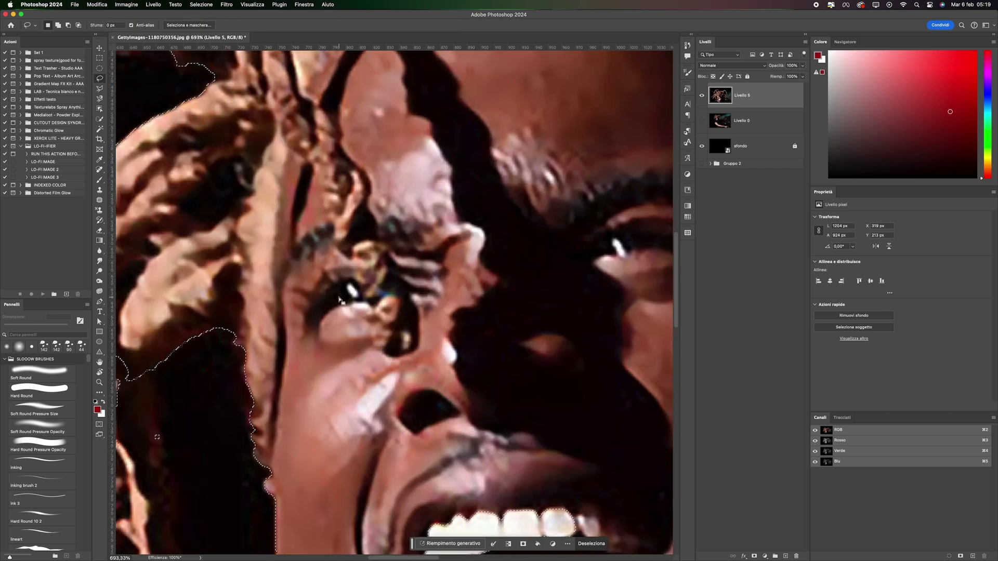
pyautogui.press('shift')
pyautogui.moveTo(418, 177)
pyautogui.mouseDown()
pyautogui.moveTo(525, 252)
pyautogui.moveTo(374, 298)
pyautogui.moveTo(395, 234)
pyautogui.mouseUp()
pyautogui.moveTo(423, 190); pyautogui.dragTo(431, 229)
pyautogui.moveTo(426, 145); pyautogui.dragTo(483, 235)
pyautogui.moveTo(244, 130)
pyautogui.mouseDown()
pyautogui.moveTo(378, 201)
pyautogui.moveTo(446, 295)
pyautogui.moveTo(244, 142)
pyautogui.mouseUp()
pyautogui.moveTo(609, 232)
pyautogui.mouseDown()
pyautogui.moveTo(463, 251)
pyautogui.moveTo(418, 313)
pyautogui.mouseUp()
pyautogui.moveTo(420, 190)
pyautogui.mouseDown()
pyautogui.moveTo(312, 322)
pyautogui.moveTo(304, 284)
pyautogui.moveTo(357, 322)
pyautogui.moveTo(322, 289)
pyautogui.moveTo(367, 294)
pyautogui.moveTo(371, 335)
pyautogui.mouseUp()
# - Extend the lasso selection around the lower dreadlocks beside the cheek and necklace
pyautogui.scroll(-3, 294, 313)
pyautogui.hscroll(3, 327, 293)
pyautogui.scroll(-5, 332, 306)
pyautogui.scroll(-5, 364, 330)
pyautogui.moveTo(334, 273)
pyautogui.mouseDown()
pyautogui.moveTo(351, 368)
pyautogui.moveTo(315, 485)
pyautogui.moveTo(268, 331)
pyautogui.mouseUp()
pyautogui.scroll(-4, 268, 331)
pyautogui.moveTo(344, 362)
pyautogui.mouseDown()
pyautogui.moveTo(302, 461)
pyautogui.moveTo(343, 363)
pyautogui.mouseUp()
pyautogui.moveTo(344, 362)
pyautogui.mouseDown()
pyautogui.moveTo(300, 462)
pyautogui.moveTo(307, 475)
pyautogui.moveTo(449, 482)
pyautogui.moveTo(452, 371)
pyautogui.moveTo(418, 317)
pyautogui.mouseUp()
pyautogui.scroll(2, 397, 221)
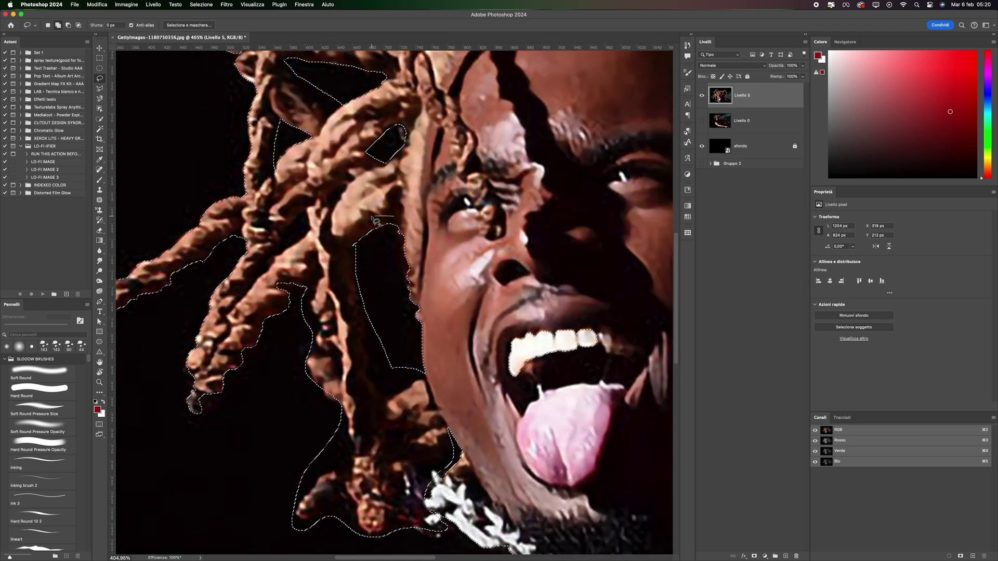
# - Remove the shoulder area from the selection, refine its edges around the dreadlocks, and mask the head layer with it
pyautogui.scroll(-3, 396, 221)
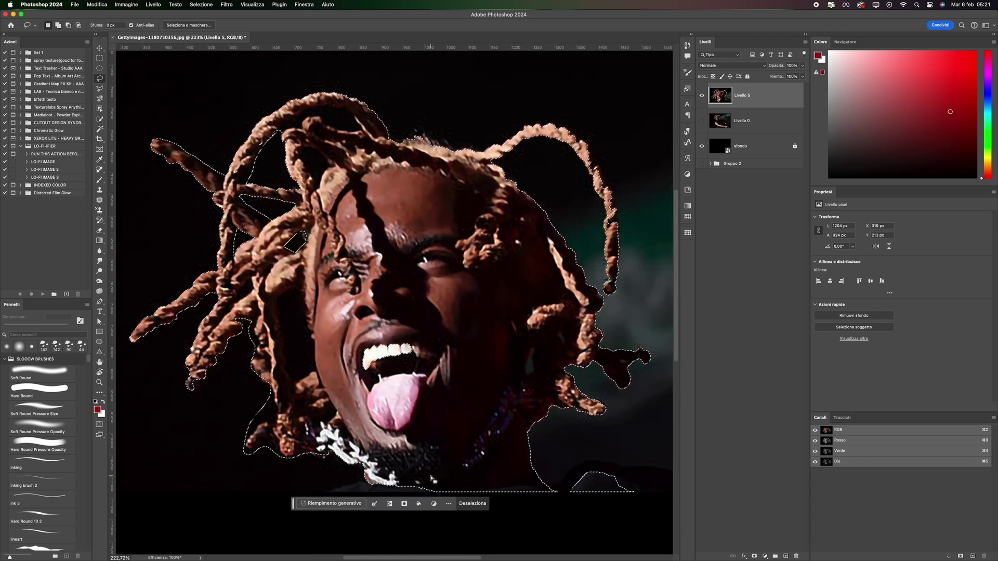
pyautogui.moveTo(563, 461)
pyautogui.mouseDown()
pyautogui.moveTo(653, 494)
pyautogui.moveTo(577, 460)
pyautogui.mouseUp()
pyautogui.scroll(3, 399, 273)
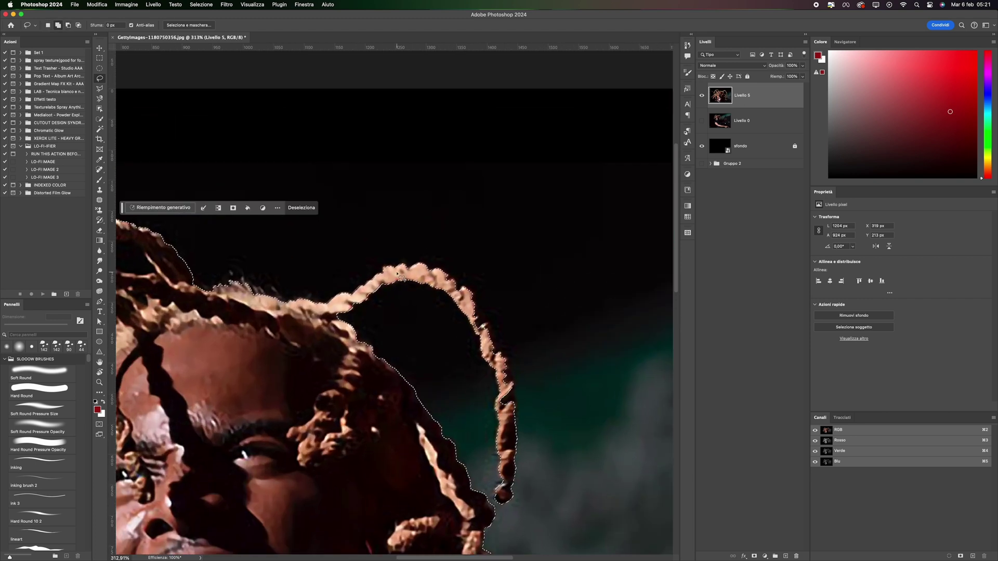
pyautogui.scroll(-3, 502, 311)
pyautogui.hscroll(-10, 503, 311)
pyautogui.moveTo(387, 228)
pyautogui.mouseDown()
pyautogui.moveTo(372, 258)
pyautogui.moveTo(386, 229)
pyautogui.mouseUp()
pyautogui.scroll(-5, 391, 304)
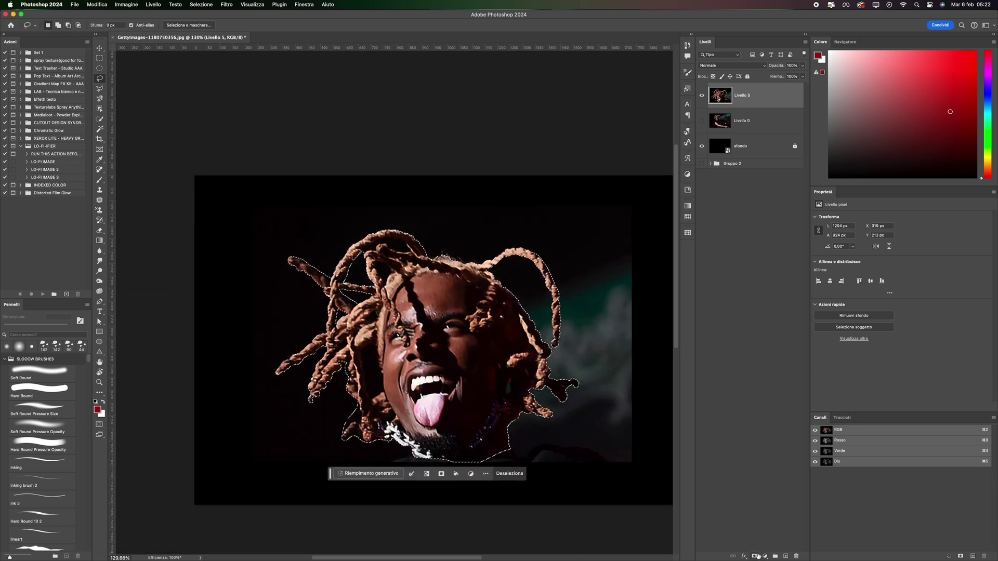
pyautogui.click(754, 556)
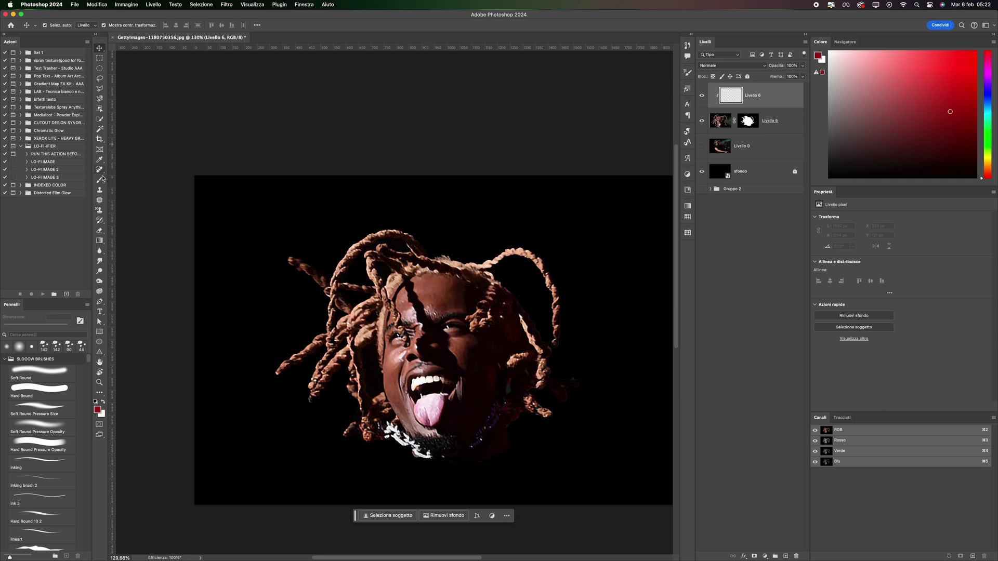
# - Create a layer clipped to the head and paint the dreadlocks dark red with an 85 px Soft Round brush
pyautogui.click(100, 179)
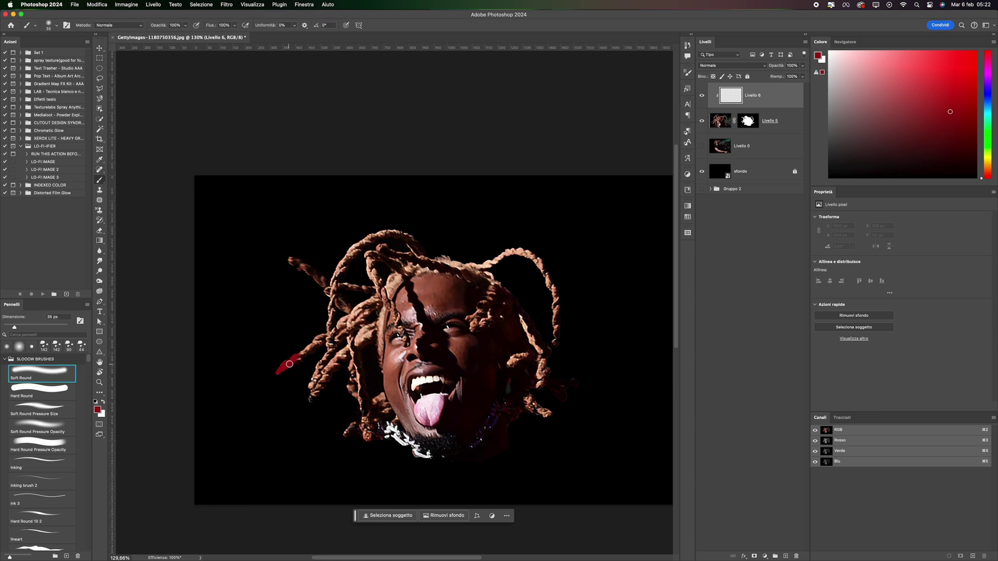
pyautogui.rightClick(301, 356)
pyautogui.moveTo(282, 259)
pyautogui.mouseDown()
pyautogui.moveTo(328, 428)
pyautogui.moveTo(304, 328)
pyautogui.mouseUp()
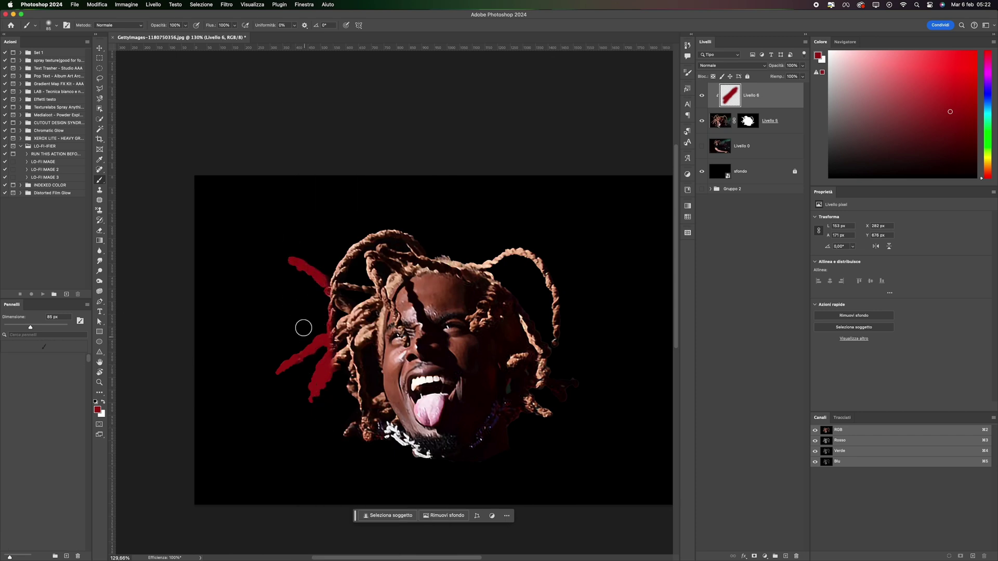
pyautogui.moveTo(334, 396)
pyautogui.mouseDown()
pyautogui.moveTo(367, 441)
pyautogui.moveTo(344, 335)
pyautogui.moveTo(330, 320)
pyautogui.moveTo(335, 349)
pyautogui.moveTo(350, 329)
pyautogui.moveTo(354, 336)
pyautogui.moveTo(361, 300)
pyautogui.moveTo(354, 227)
pyautogui.moveTo(373, 237)
pyautogui.moveTo(405, 217)
pyautogui.moveTo(363, 251)
pyautogui.moveTo(421, 216)
pyautogui.moveTo(375, 267)
pyautogui.moveTo(398, 267)
pyautogui.moveTo(370, 295)
pyautogui.moveTo(365, 318)
pyautogui.moveTo(382, 281)
pyautogui.moveTo(426, 253)
pyautogui.moveTo(394, 273)
pyautogui.moveTo(371, 330)
pyautogui.moveTo(375, 300)
pyautogui.moveTo(372, 367)
pyautogui.moveTo(375, 311)
pyautogui.moveTo(410, 254)
pyautogui.moveTo(539, 250)
pyautogui.moveTo(468, 262)
pyautogui.moveTo(497, 267)
pyautogui.moveTo(538, 253)
pyautogui.moveTo(572, 296)
pyautogui.moveTo(556, 308)
pyautogui.moveTo(552, 374)
pyautogui.moveTo(569, 394)
pyautogui.moveTo(548, 414)
pyautogui.moveTo(531, 403)
pyautogui.moveTo(513, 414)
pyautogui.moveTo(513, 366)
pyautogui.moveTo(541, 401)
pyautogui.moveTo(521, 340)
pyautogui.moveTo(500, 315)
pyautogui.moveTo(474, 323)
pyautogui.moveTo(501, 291)
pyautogui.moveTo(441, 269)
pyautogui.moveTo(383, 294)
pyautogui.mouseUp()
# - Reduce the Soft Round brush to 18 px and paint the thin dreadlock hanging over the eye dark red
pyautogui.scroll(5, 383, 294)
pyautogui.rightClick(435, 162)
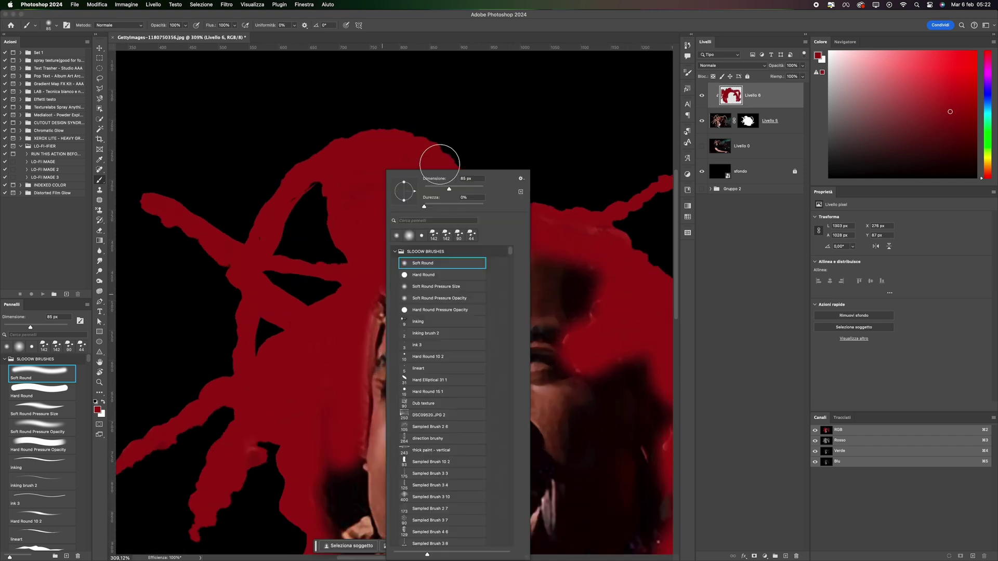
pyautogui.press('Return')
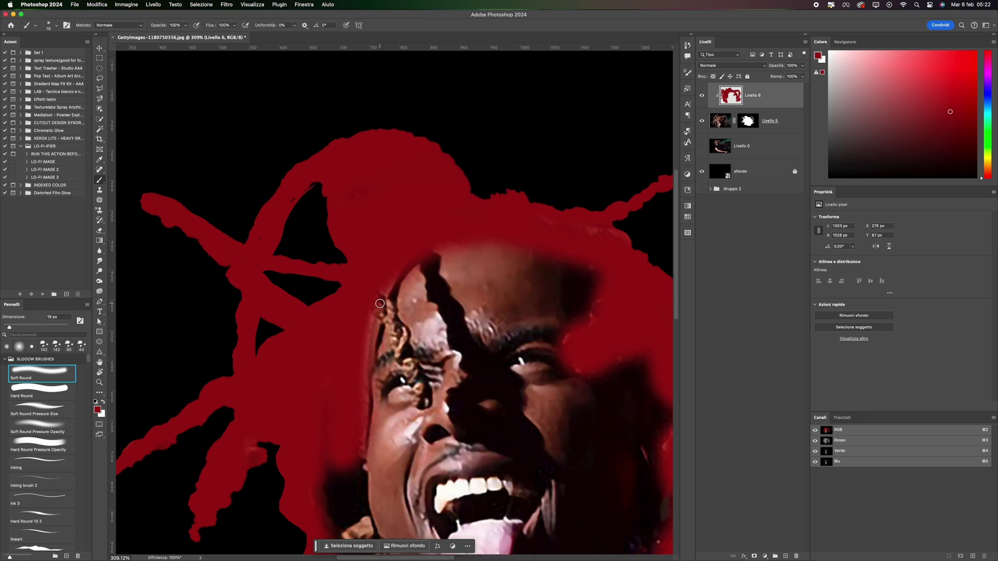
pyautogui.moveTo(406, 333); pyautogui.dragTo(419, 374)
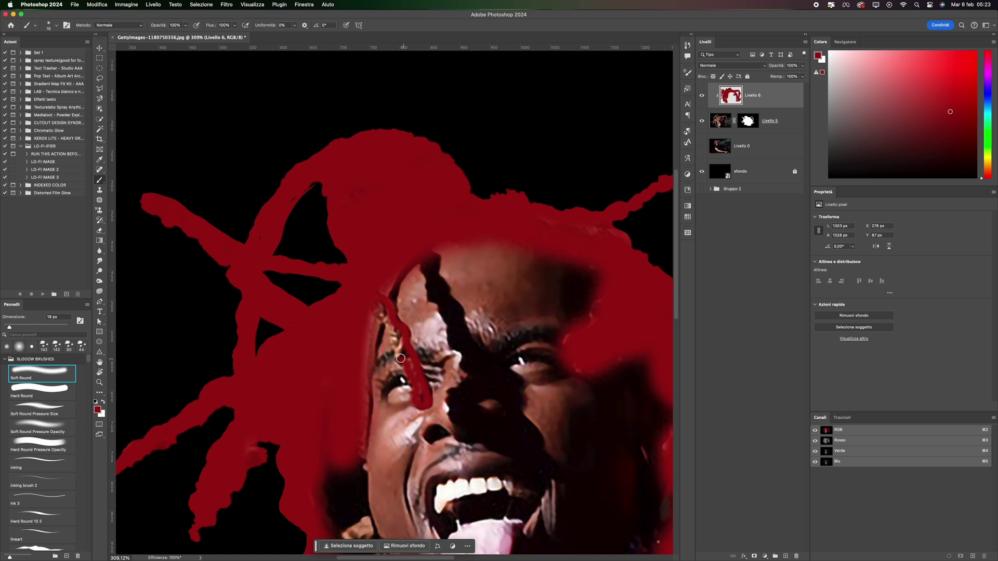
pyautogui.moveTo(399, 345); pyautogui.dragTo(385, 318)
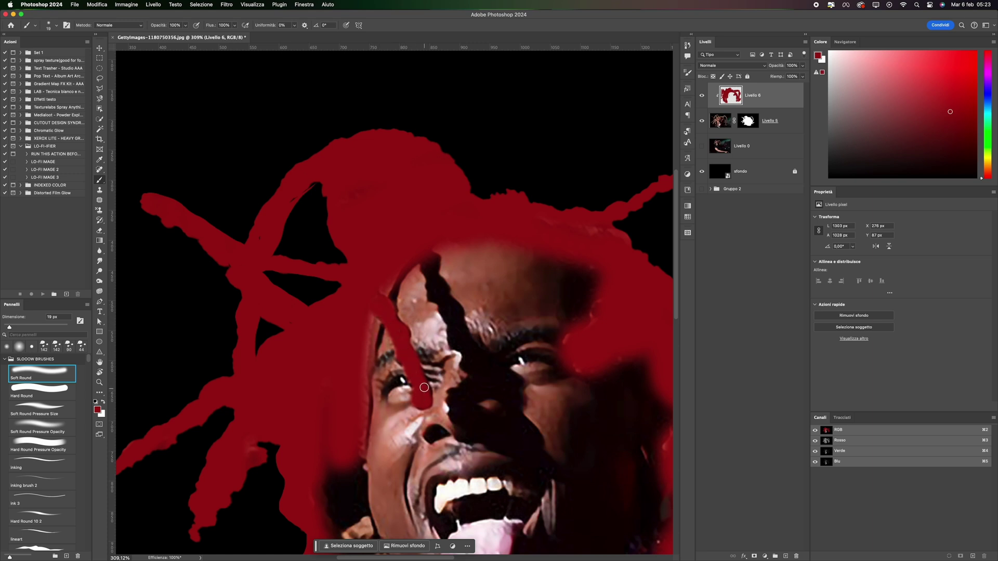
pyautogui.scroll(-5, 405, 355)
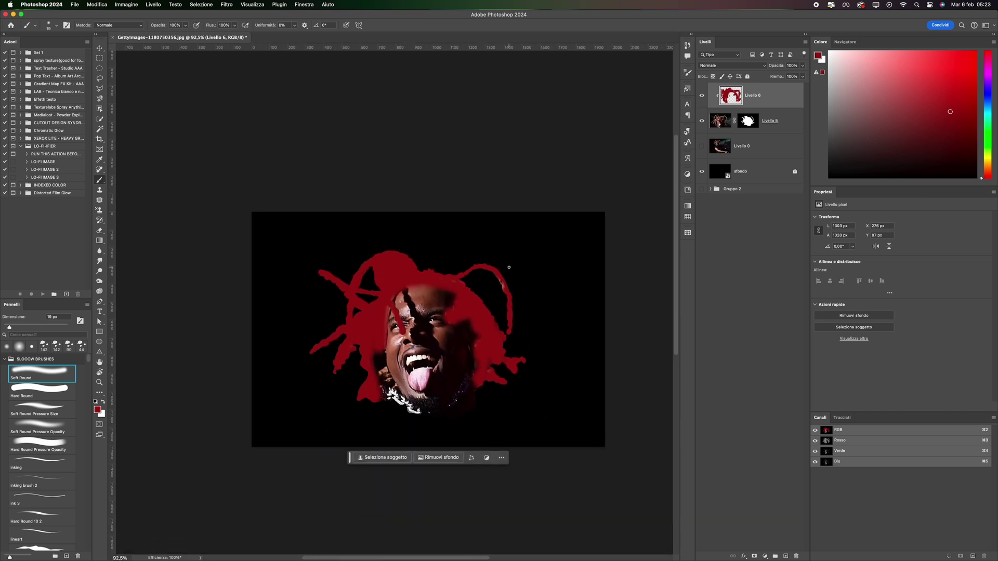
pyautogui.scroll(3, 509, 267)
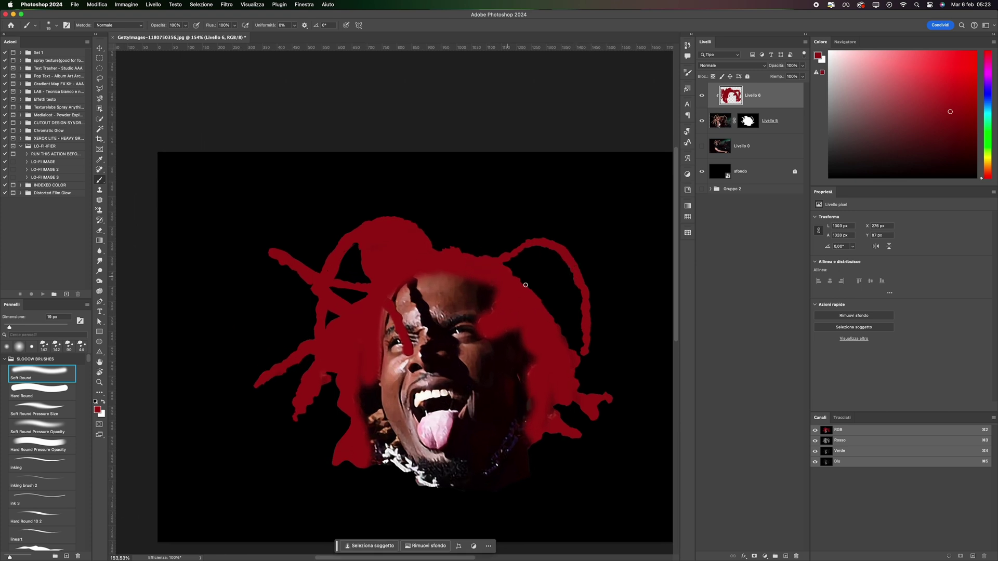
pyautogui.rightClick(544, 310)
pyautogui.click(495, 321)
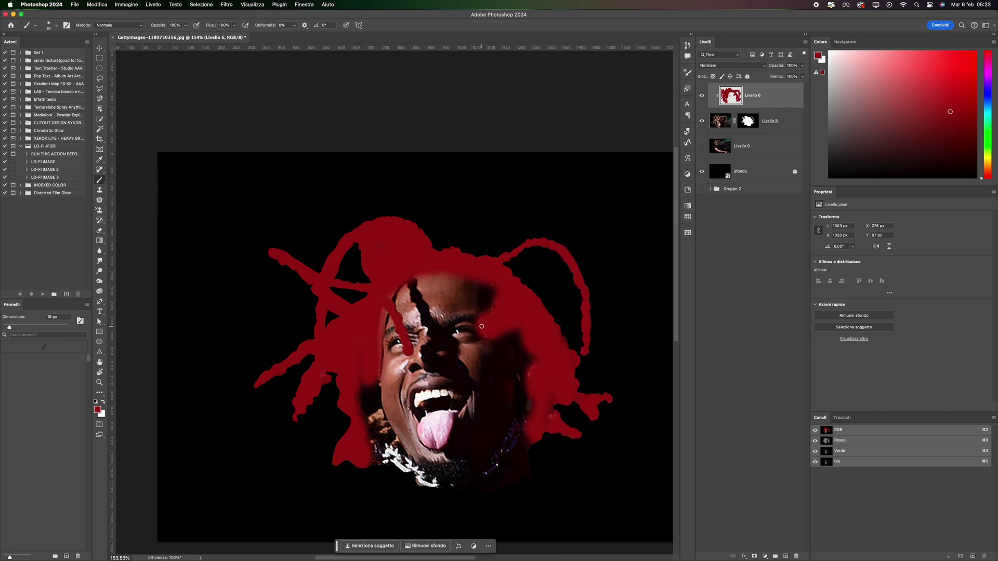
# - Set the red layer's underlying-layer Blend If range to 24/57 for the dark tones and 210/255 for the light tones
pyautogui.scroll(3, 495, 309)
pyautogui.press('e')
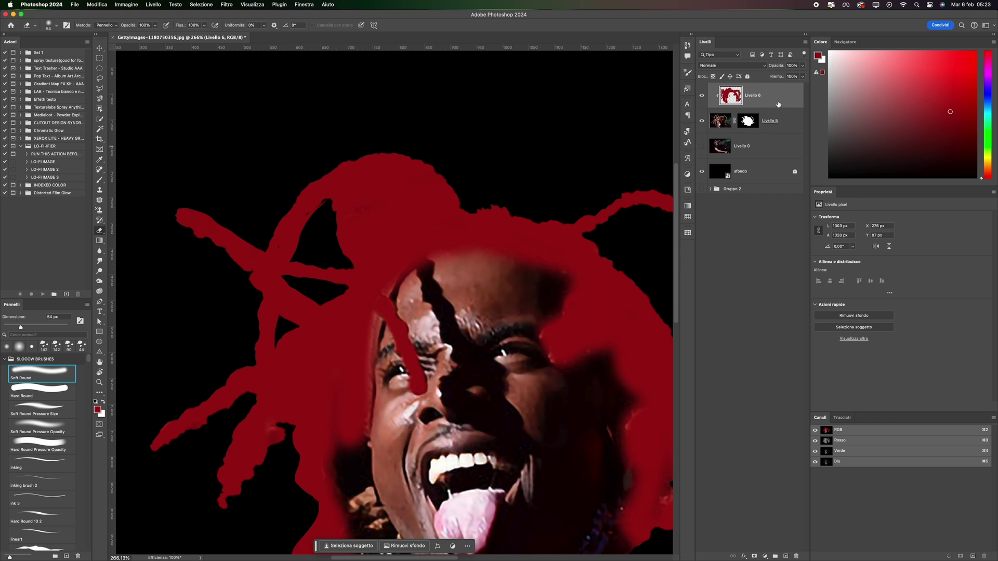
pyautogui.doubleClick(784, 99)
pyautogui.moveTo(785, 326)
pyautogui.mouseDown()
pyautogui.moveTo(803, 325)
pyautogui.moveTo(779, 326)
pyautogui.moveTo(795, 325)
pyautogui.mouseUp()
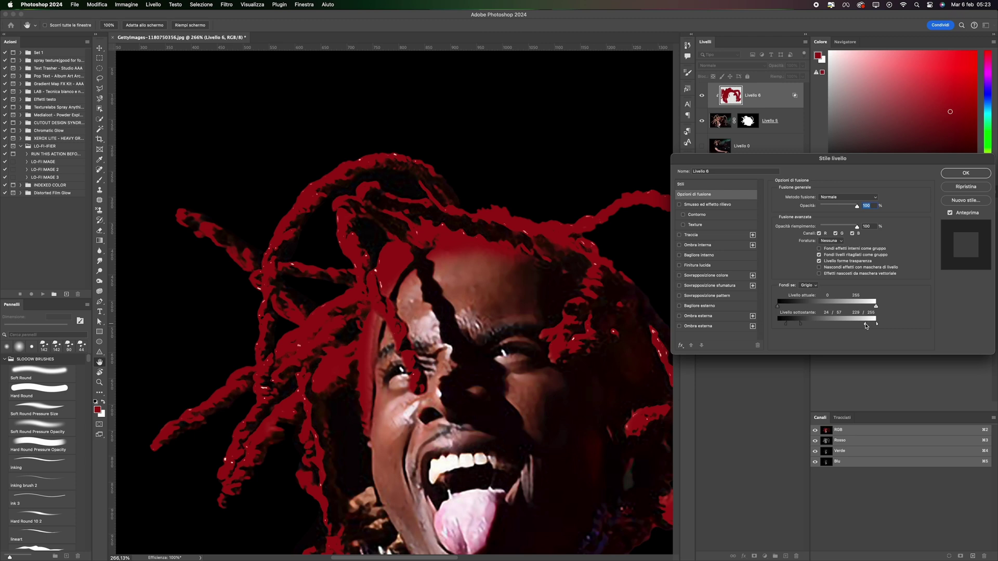
pyautogui.moveTo(865, 326); pyautogui.dragTo(861, 326)
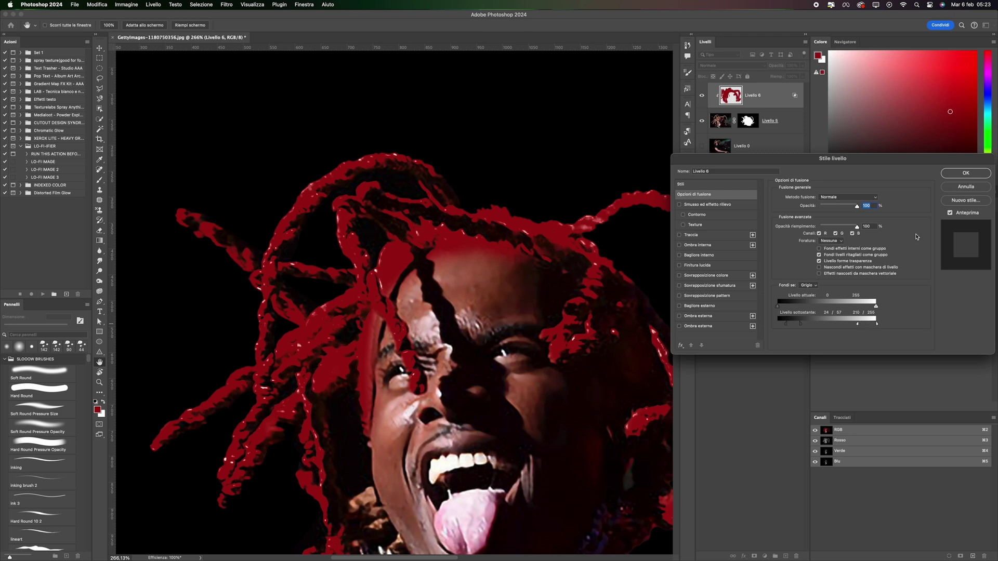
pyautogui.click(953, 177)
# - Fill in the dreadlock running along the side of the face with the 18 px dark red brush
pyautogui.press('e')
pyautogui.scroll(3, 465, 333)
pyautogui.rightClick(471, 328)
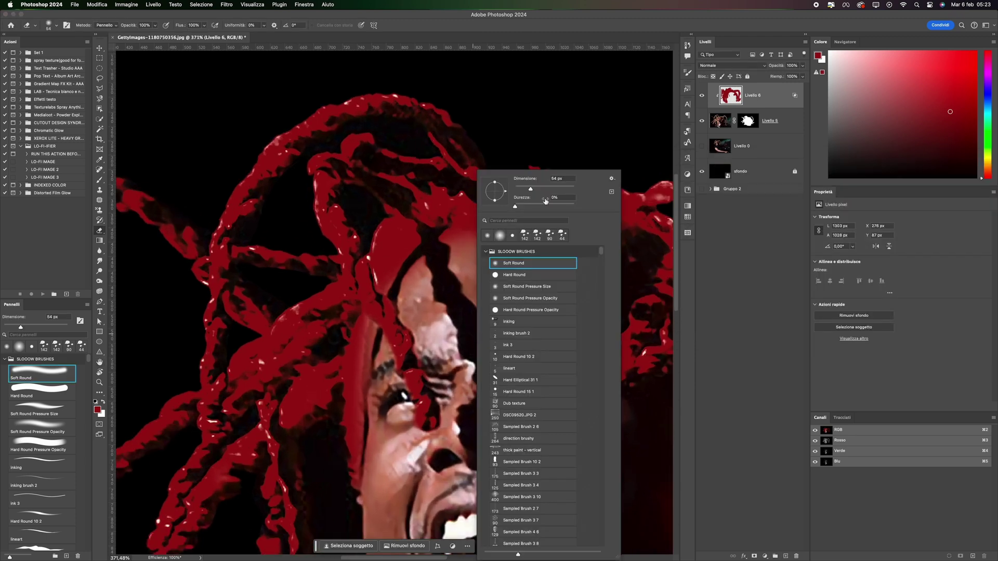
pyautogui.click(100, 180)
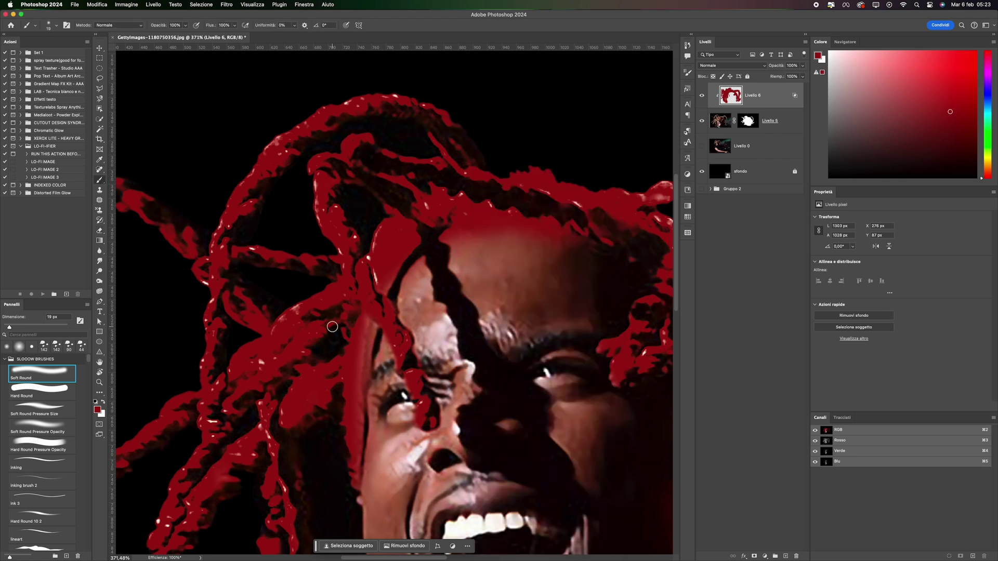
pyautogui.moveTo(366, 329)
pyautogui.mouseDown()
pyautogui.moveTo(356, 385)
pyautogui.moveTo(375, 320)
pyautogui.mouseUp()
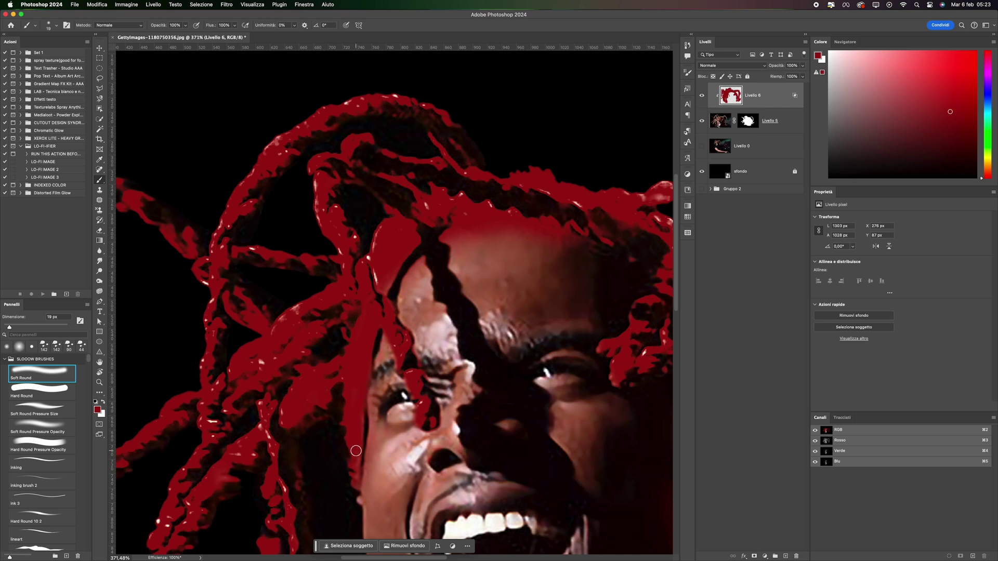
# - Erase the red paint spilling onto the forehead below the hairline with a 27 px soft eraser
pyautogui.scroll(2, 364, 395)
pyautogui.hscroll(3, 364, 395)
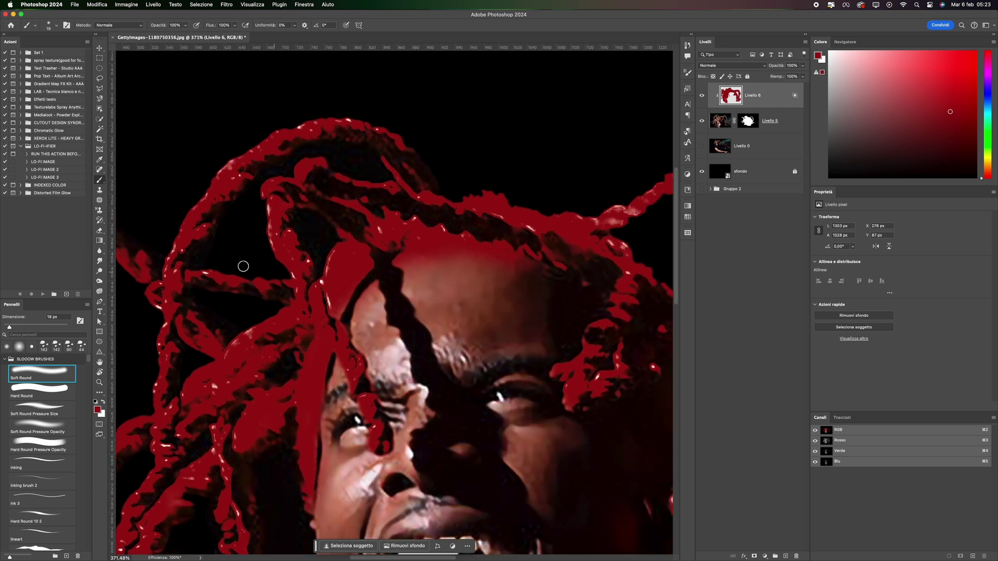
pyautogui.click(99, 230)
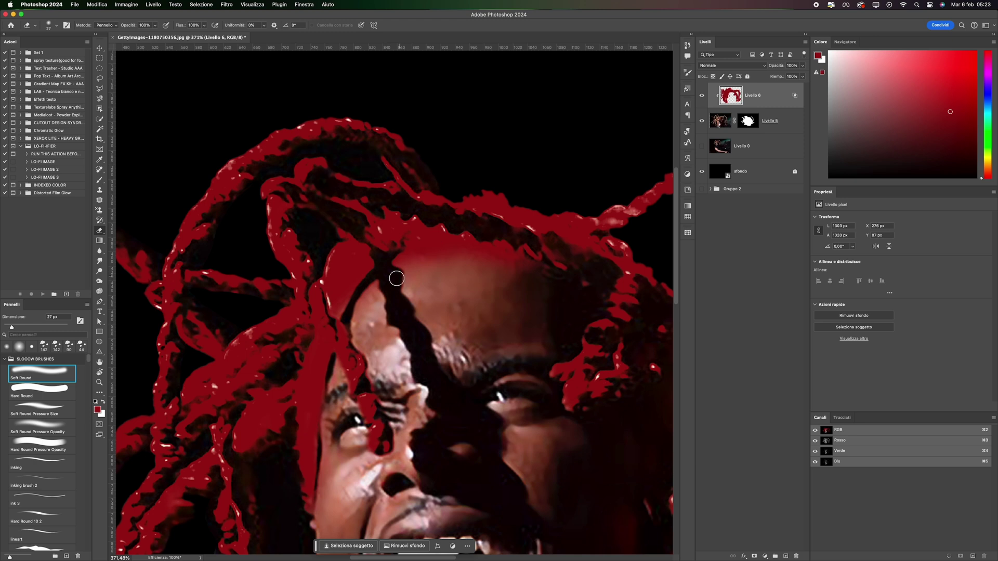
pyautogui.moveTo(394, 274)
pyautogui.mouseDown()
pyautogui.moveTo(456, 261)
pyautogui.moveTo(513, 268)
pyautogui.moveTo(416, 266)
pyautogui.mouseUp()
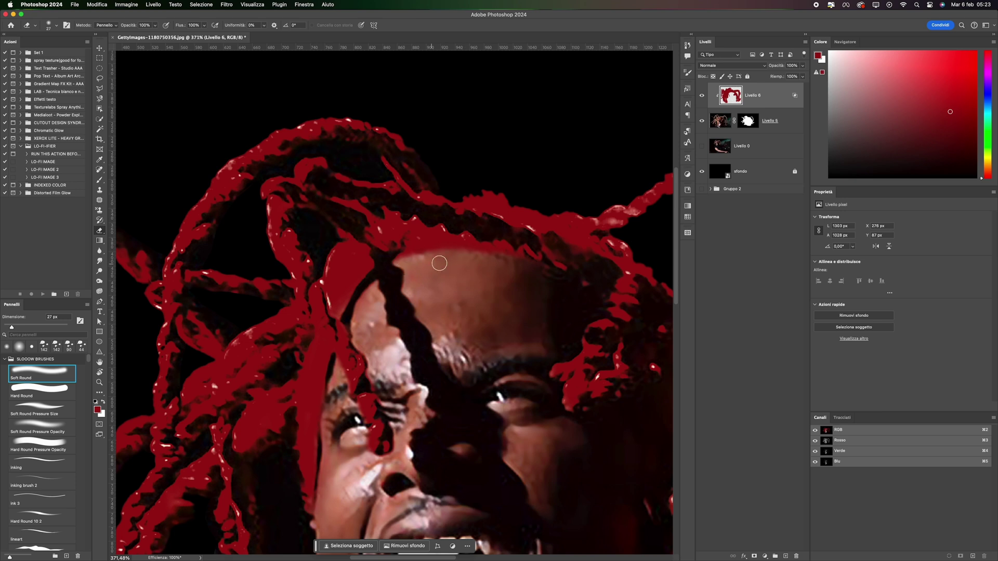
# - Set the red hair layer's blend mode to Luce puntiforme
pyautogui.press('super+0')
pyautogui.click(730, 65)
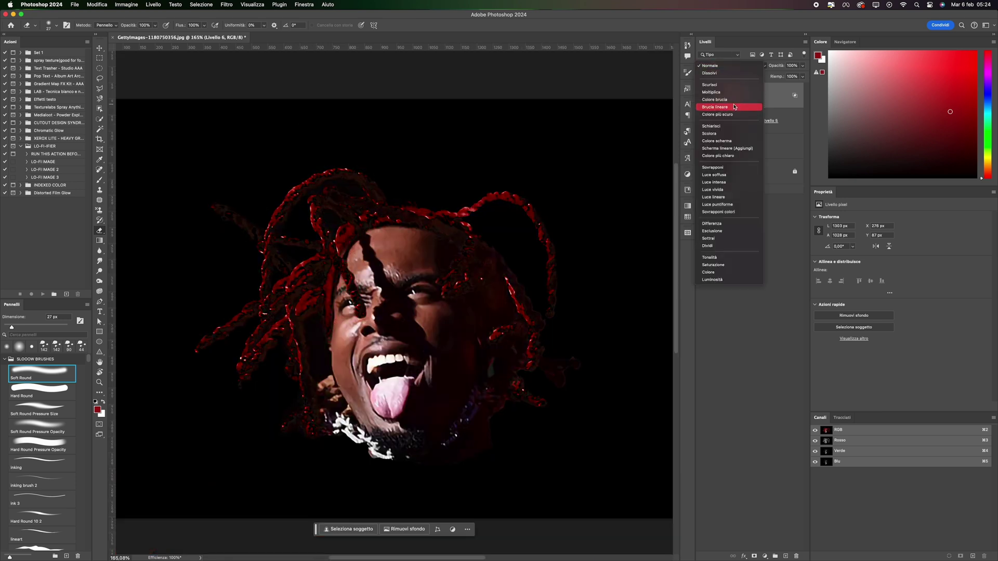
pyautogui.click(727, 207)
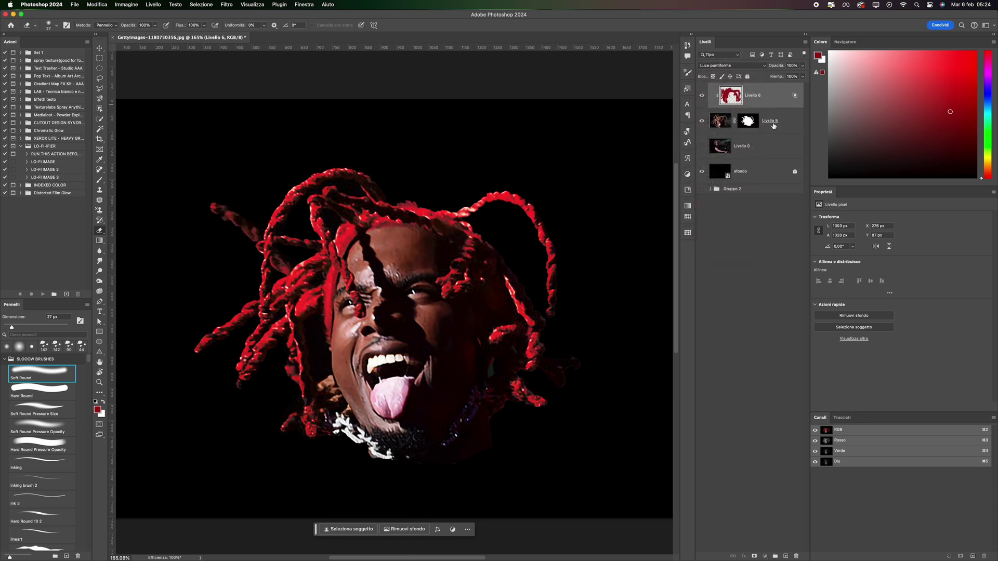
# - Apply the Aggiungi disturbo noise filter to the masked head layer Livello 5
pyautogui.click(772, 124)
pyautogui.click(227, 4)
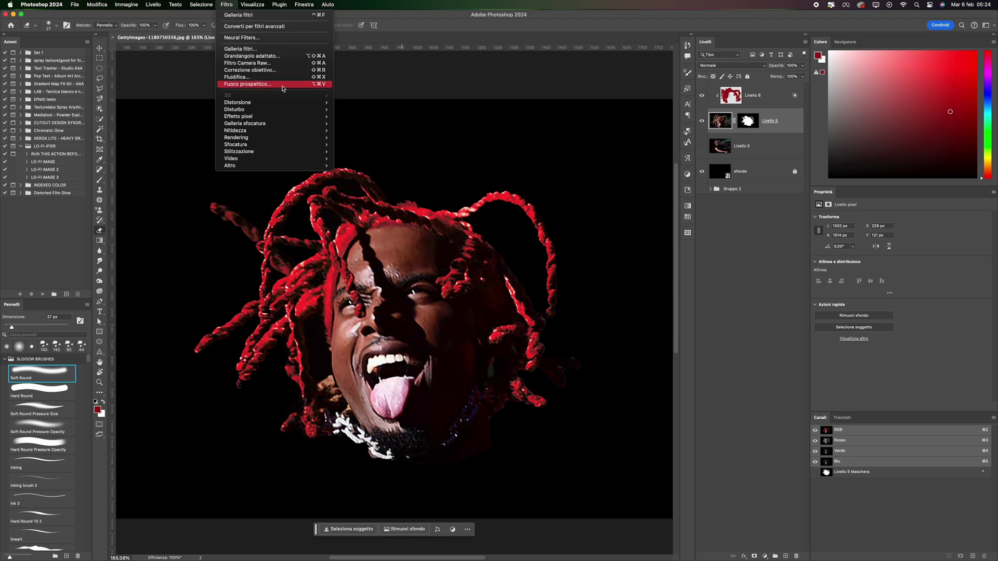
pyautogui.moveTo(274, 103)
pyautogui.moveTo(234, 109)
pyautogui.click(364, 109)
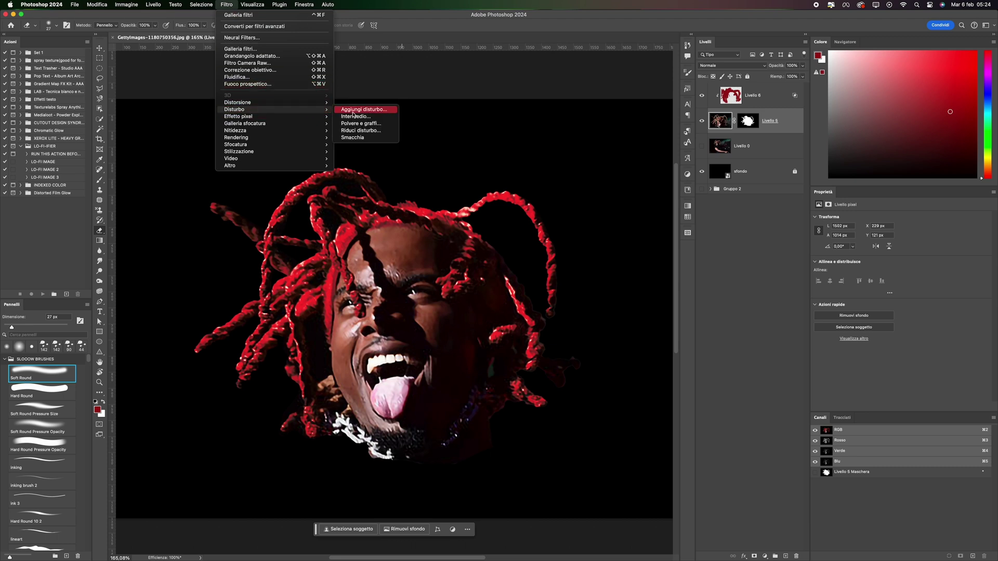
pyautogui.click(536, 152)
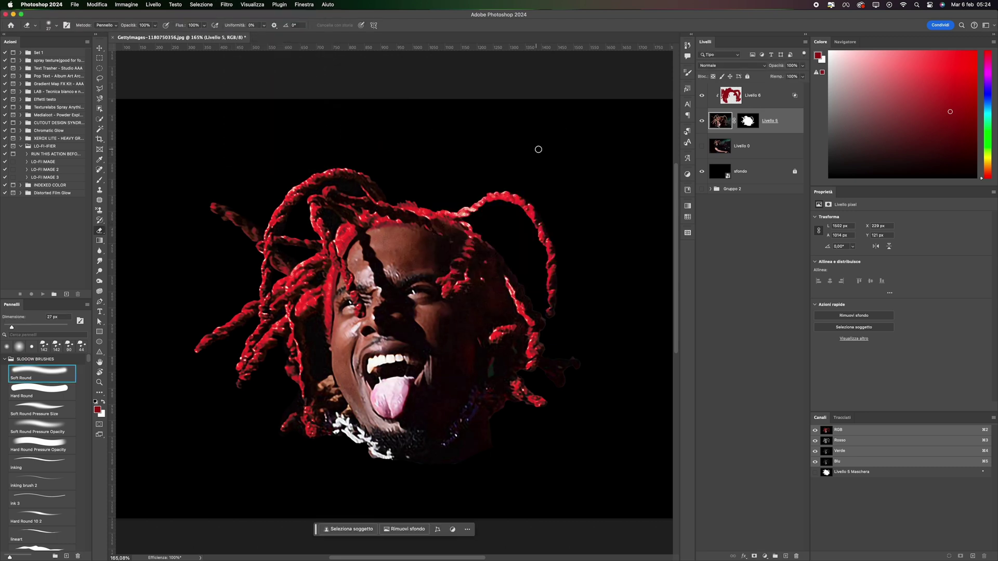
pyautogui.hscroll(-5, 452, 115)
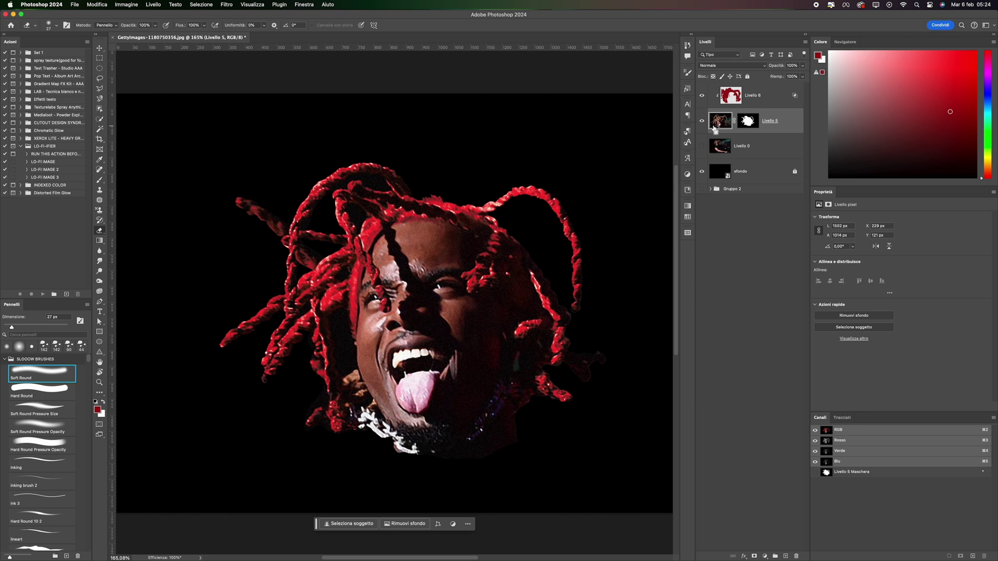
# - Release the red hair layer Livello 6 from its clipping to the head layer
pyautogui.click(729, 103)
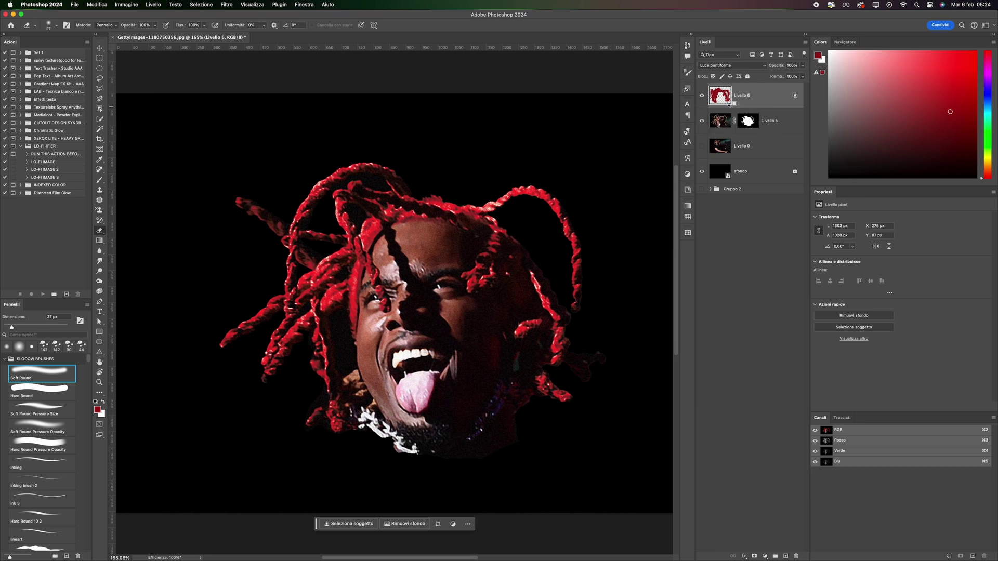
# - Duplicate the masked head layer Livello 5 and fully desaturate the copy with Tonalità/saturazione
pyautogui.click(727, 124)
pyautogui.press('super+j')
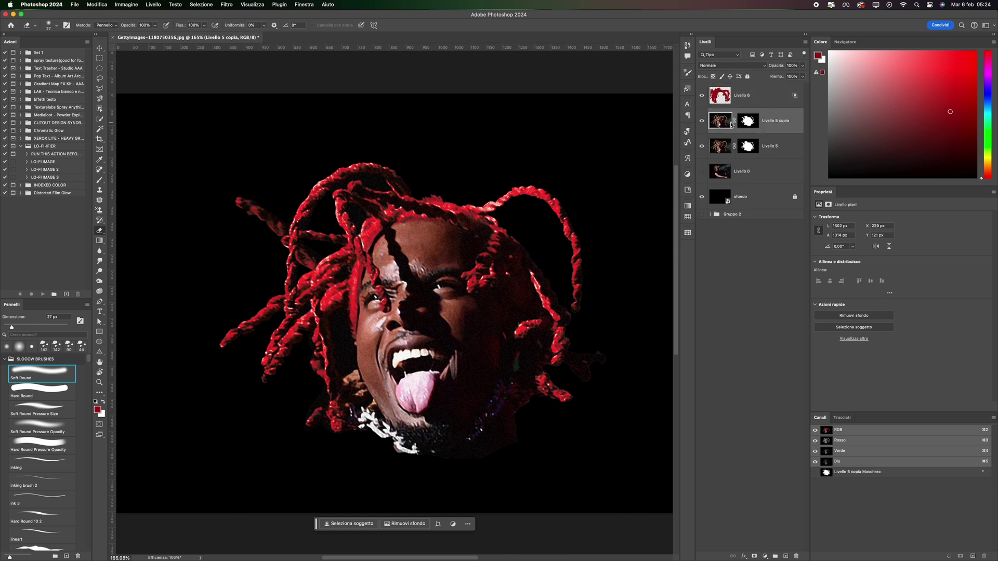
pyautogui.press('super+u')
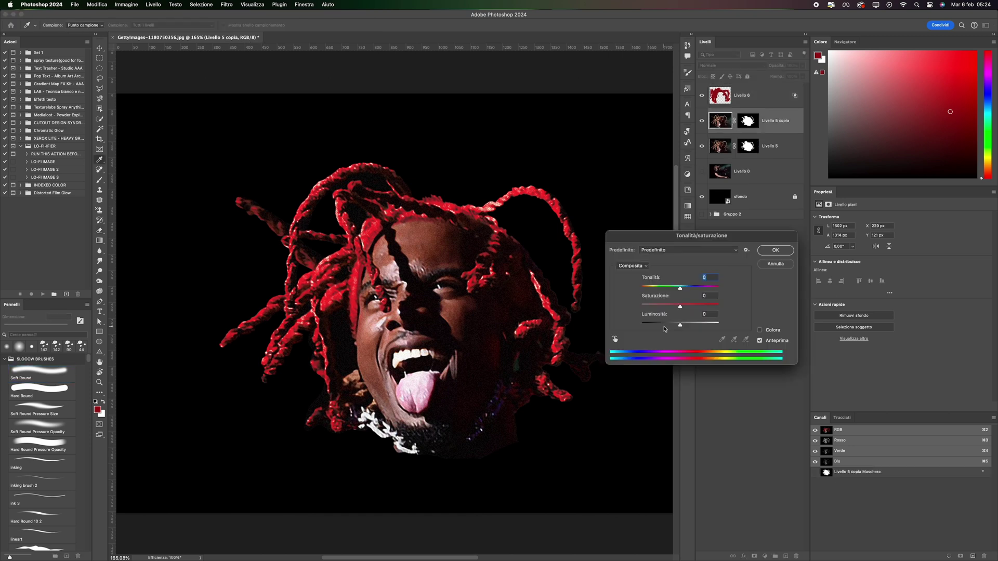
pyautogui.moveTo(680, 307); pyautogui.dragTo(573, 303)
pyautogui.click(770, 250)
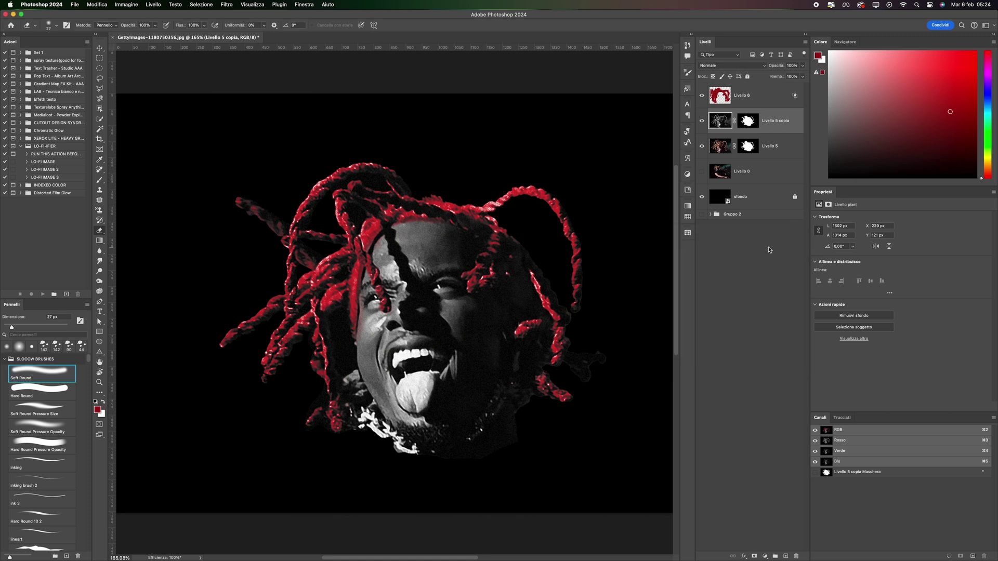
# - Deepen the shadows of the black-and-white head copy with Valori tonali, raising the input black point to 31
pyautogui.press('super+l')
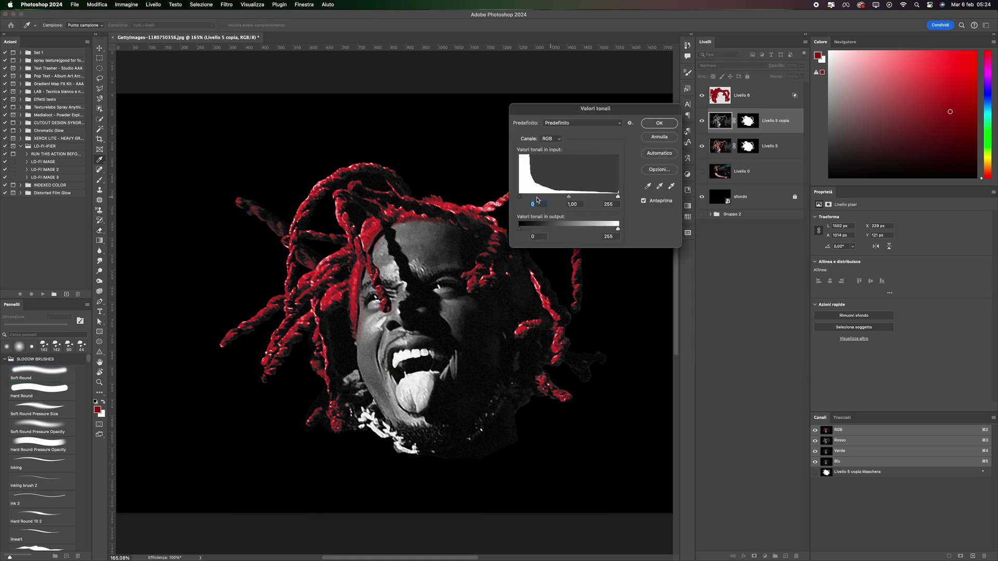
pyautogui.moveTo(524, 198); pyautogui.dragTo(530, 198)
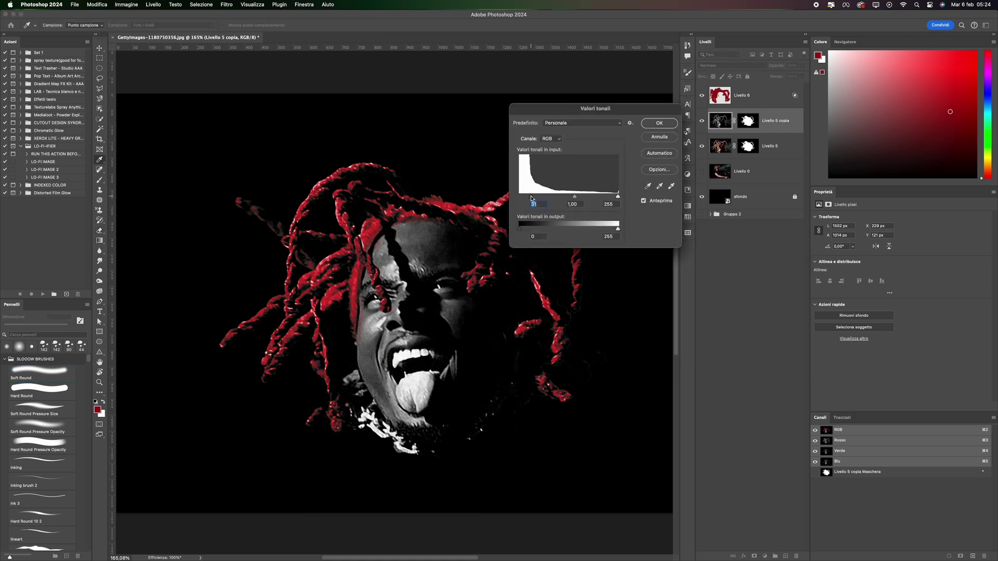
pyautogui.click(659, 124)
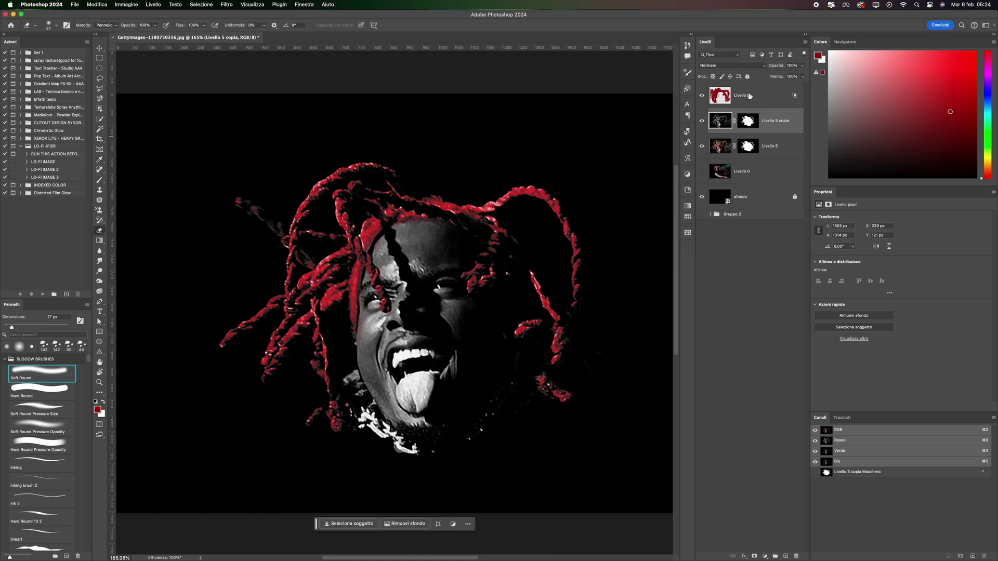
# - Open the blend mode choices for the black-and-white head layer Livello 5 copia
pyautogui.click(731, 65)
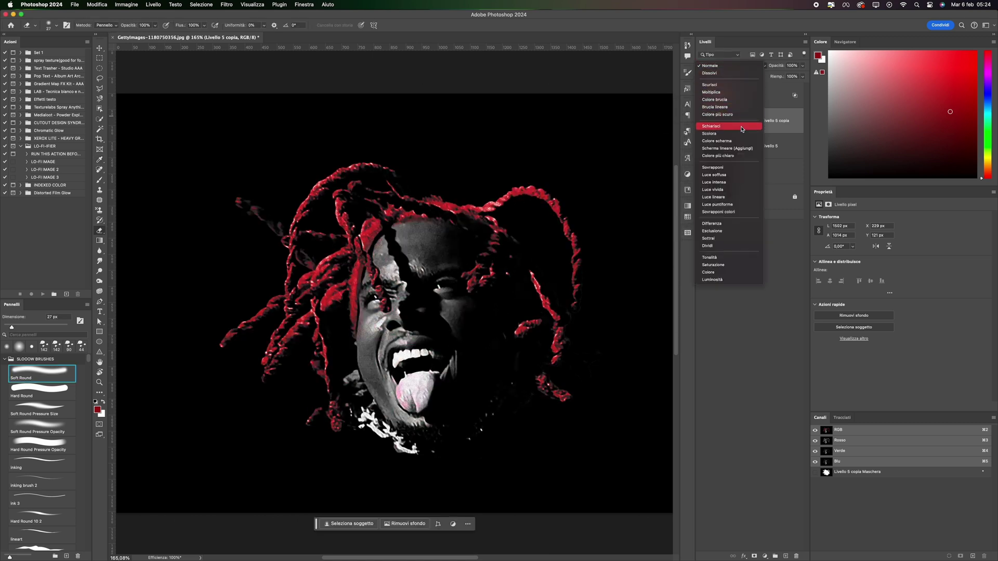
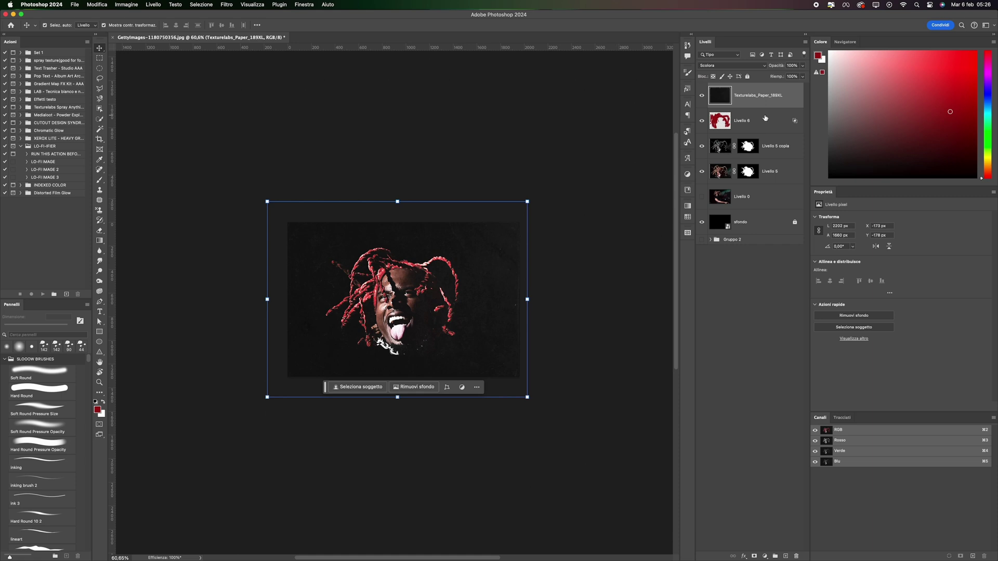
# - Enlarge the head and hair layers Livello 6, Livello 5 copia and Livello 5 together to about 1710 × 1193 px
pyautogui.keyDown('shift'); pyautogui.click(769, 175); pyautogui.keyUp('shift')
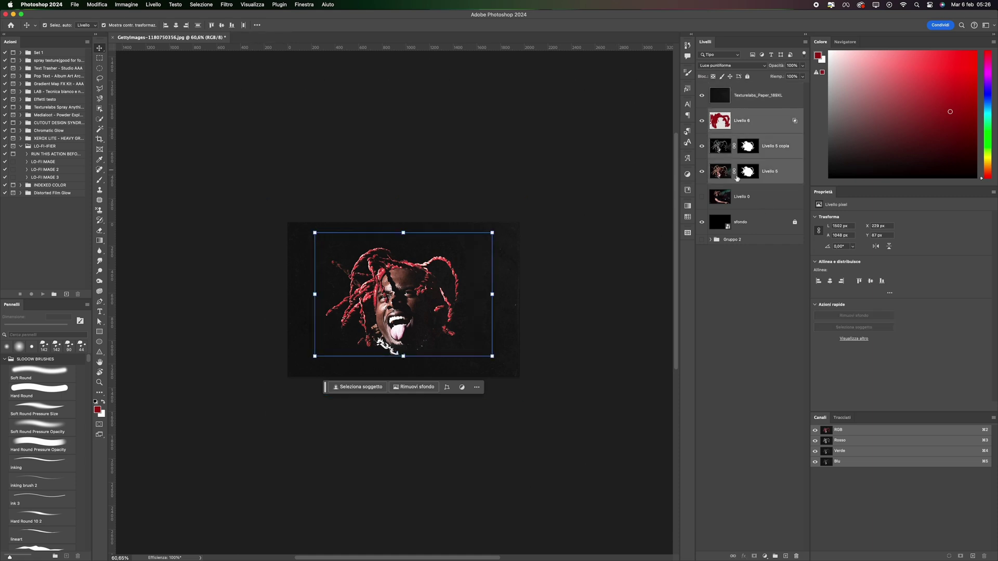
pyautogui.scroll(3, 470, 313)
pyautogui.moveTo(410, 402); pyautogui.dragTo(410, 422)
pyautogui.moveTo(411, 174); pyautogui.dragTo(411, 167)
pyautogui.press('Return')
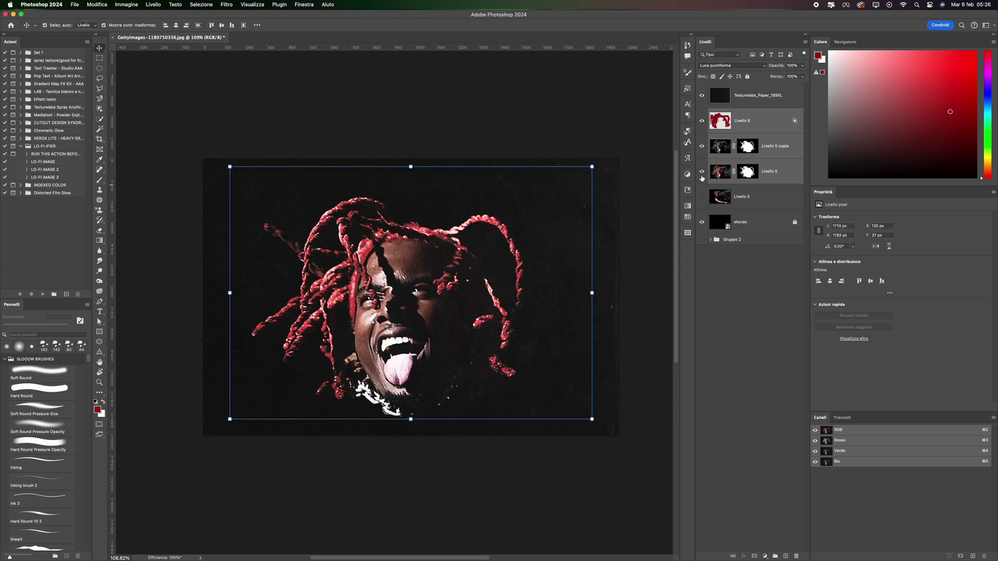
# - Outline the white neck chain on Livello 5 with the Polygonal Lasso and copy it to a new layer placed above Livello 6
pyautogui.click(710, 175)
pyautogui.scroll(5, 495, 300)
pyautogui.scroll(-3, 496, 301)
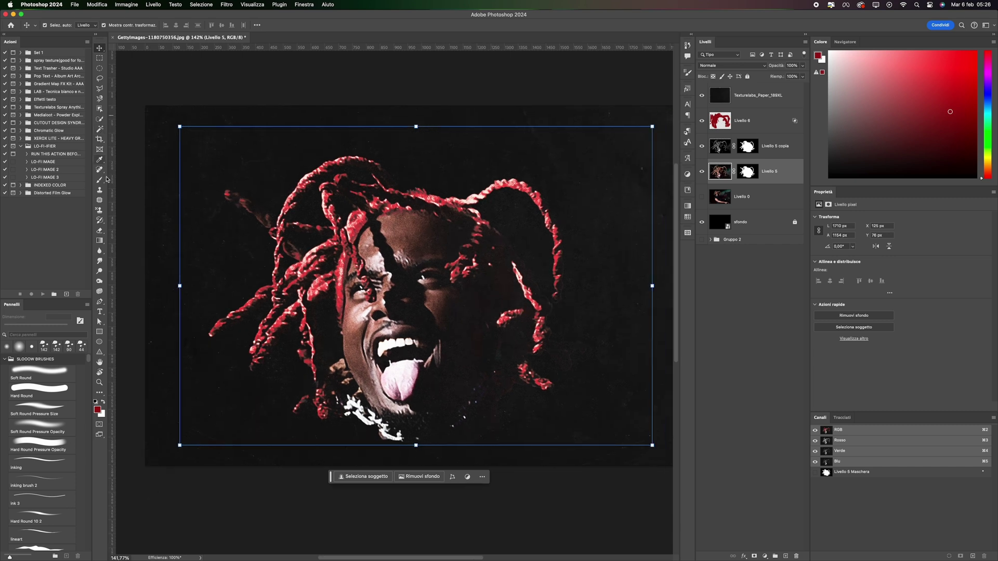
pyautogui.click(100, 90)
pyautogui.click(372, 402)
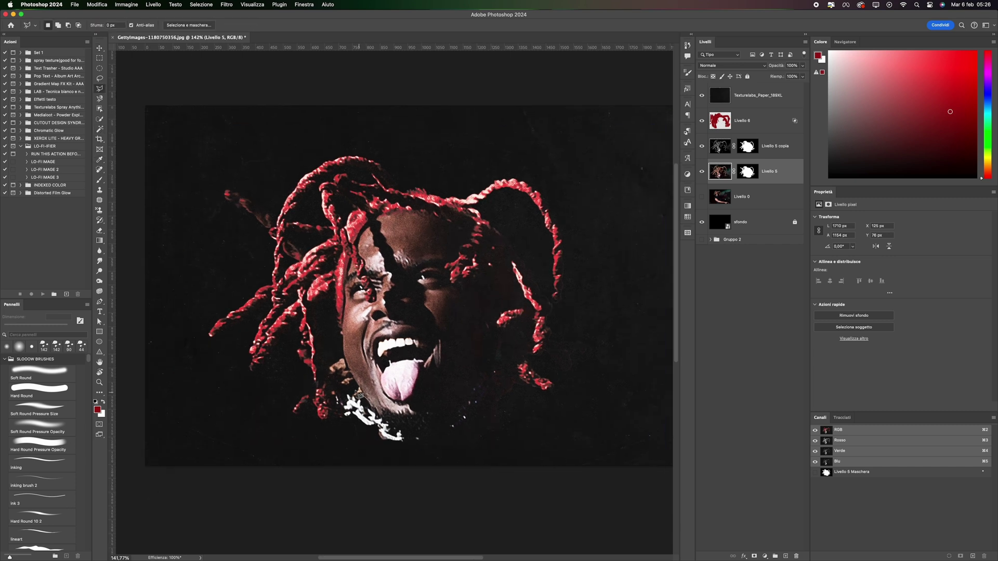
pyautogui.click(343, 419)
pyautogui.click(375, 439)
pyautogui.click(410, 442)
pyautogui.click(375, 406)
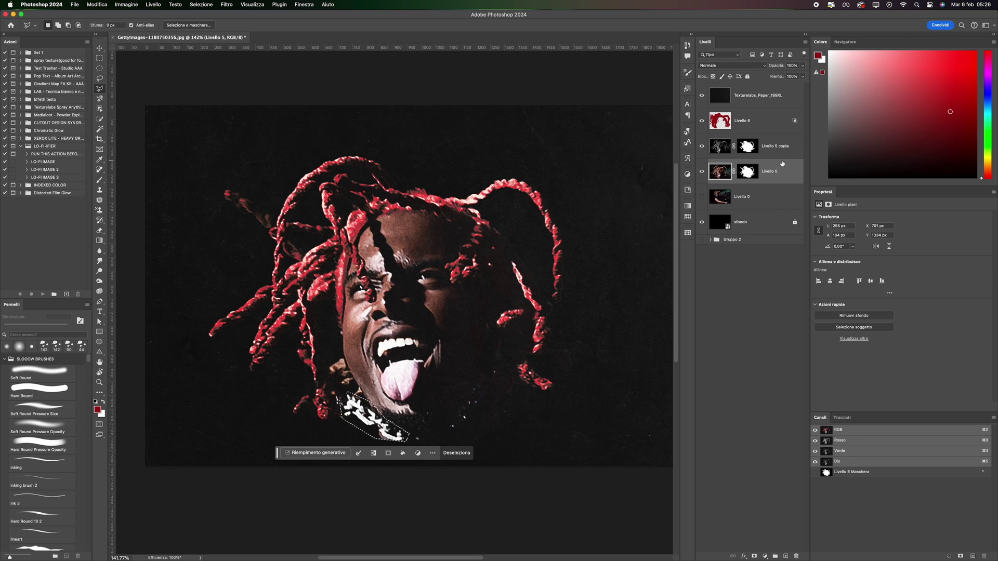
pyautogui.press('super+j')
pyautogui.moveTo(780, 168); pyautogui.dragTo(779, 104)
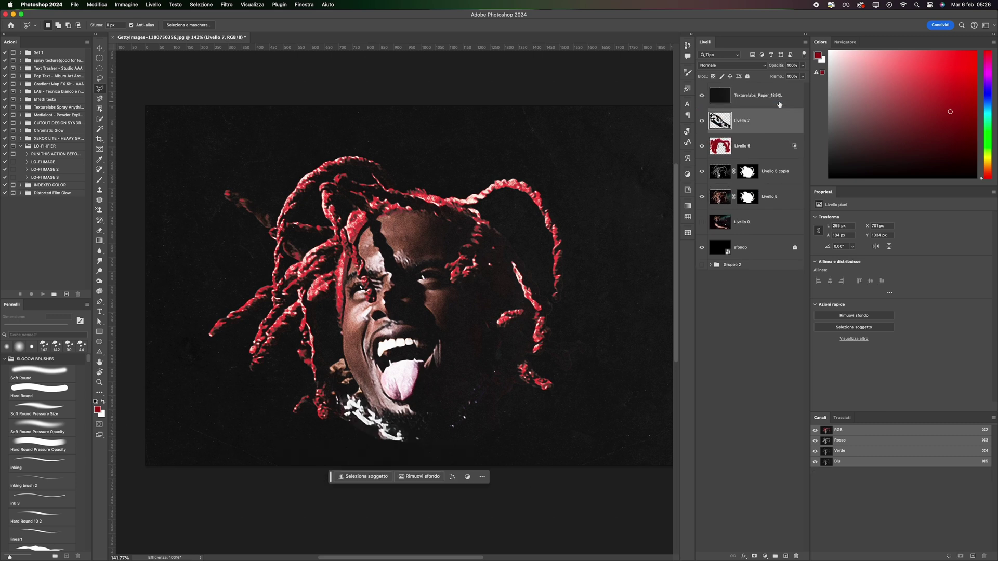
# - Blur the chain copy on Livello 7 with the Controllo sfocatura filter at a radius of 9,9 pixels
pyautogui.click(227, 5)
pyautogui.moveTo(277, 147)
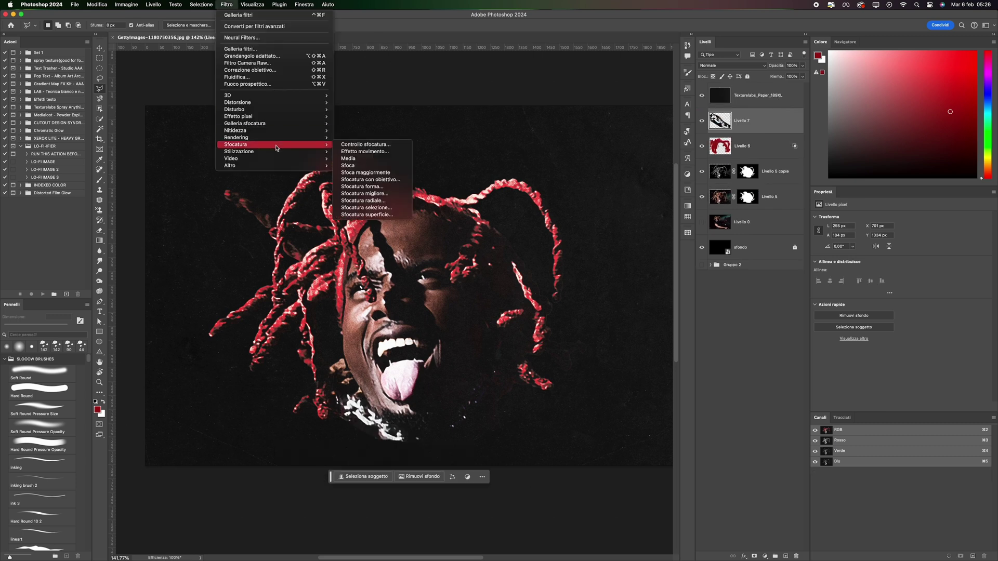
pyautogui.click(346, 147)
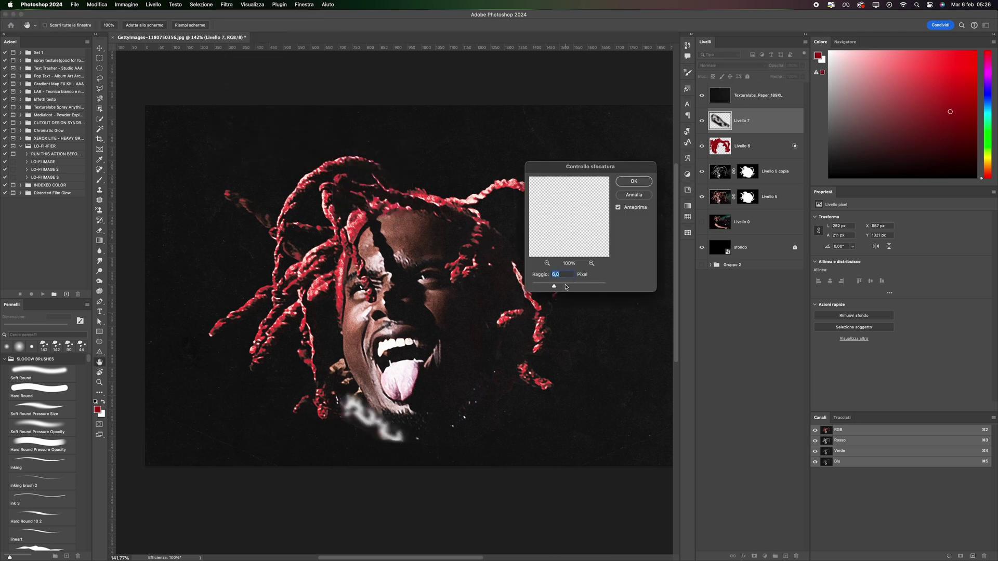
pyautogui.click(565, 287)
pyautogui.moveTo(564, 286); pyautogui.dragTo(561, 284)
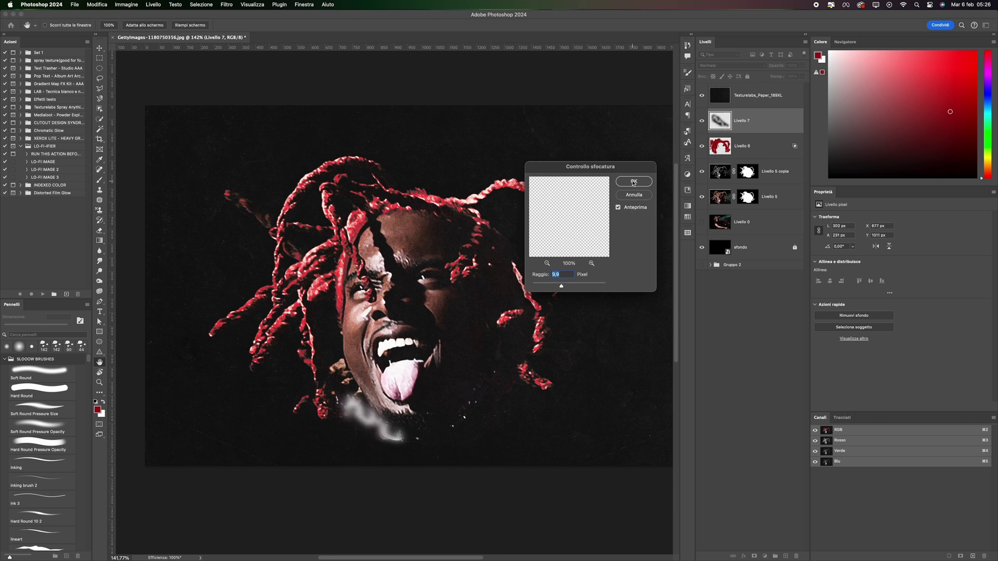
pyautogui.click(634, 182)
# - Set the blurred chain layer Livello 7 to the Colore più chiaro blend mode at 76% opacity
pyautogui.click(743, 65)
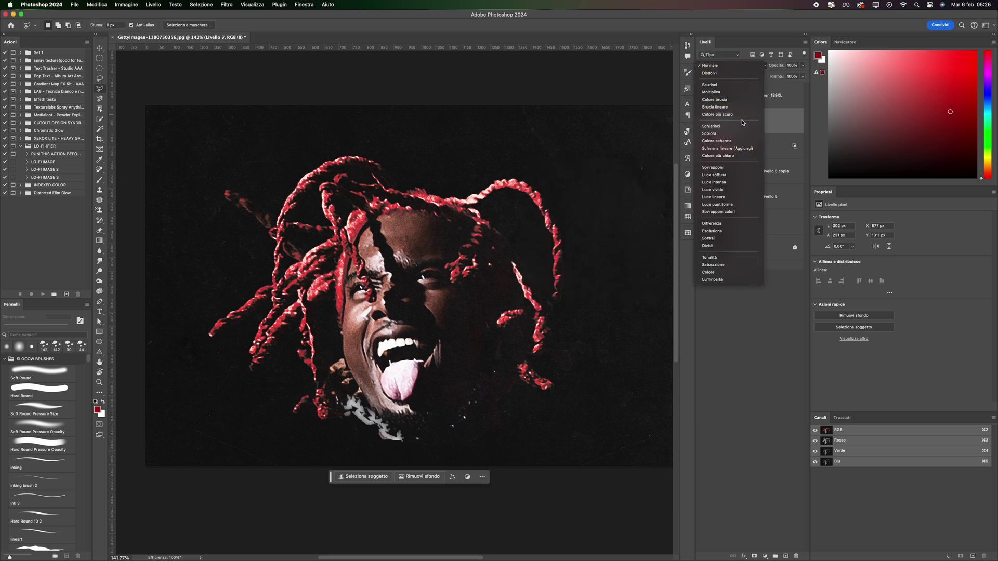
pyautogui.click(735, 158)
pyautogui.click(803, 67)
pyautogui.moveTo(797, 76); pyautogui.dragTo(794, 76)
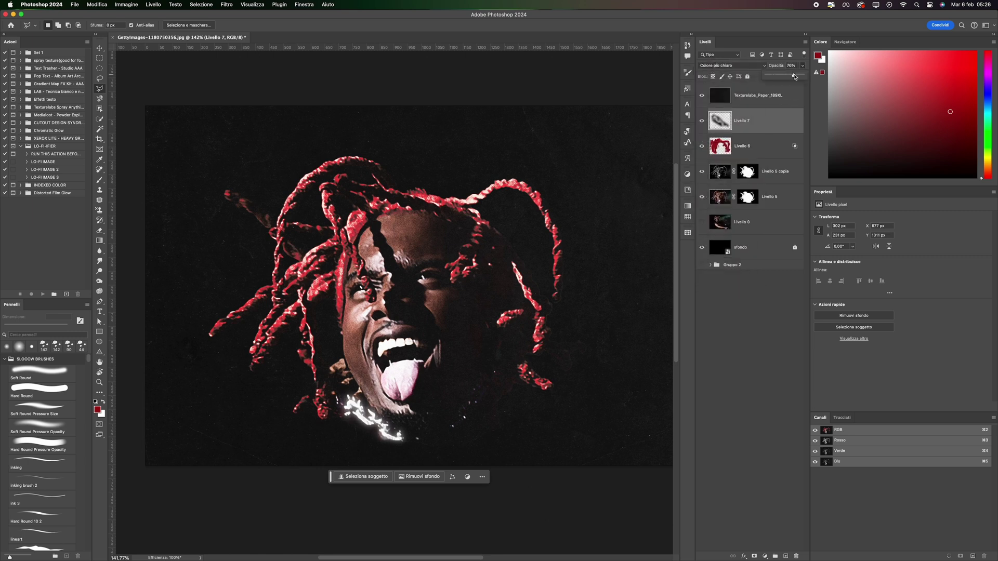
# - Blend Livello 7 into the image below by splitting the underlying layer's black point to 0 / 4 in its blending options
pyautogui.doubleClick(794, 129)
pyautogui.moveTo(781, 325); pyautogui.dragTo(782, 324)
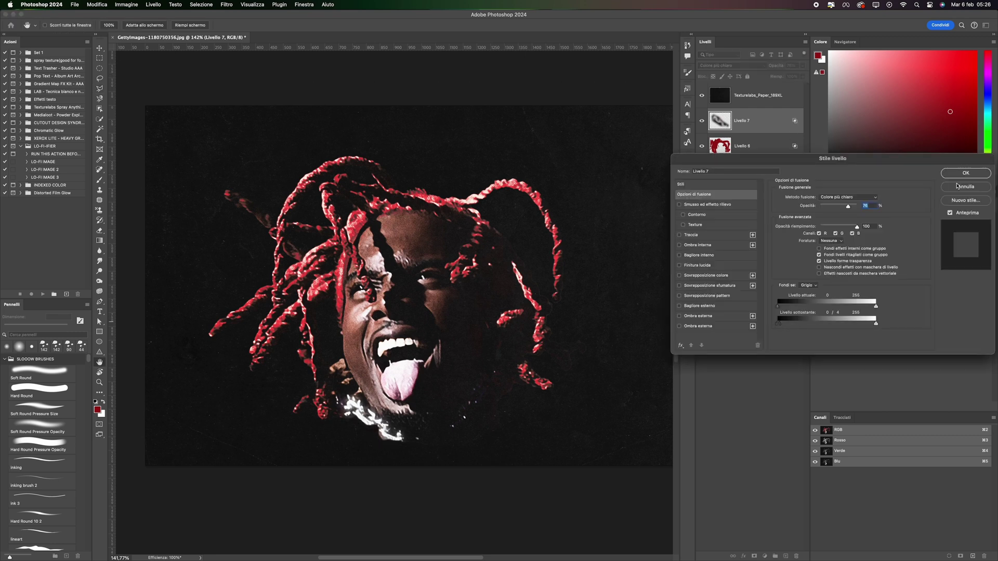
pyautogui.click(966, 173)
pyautogui.press('super+0')
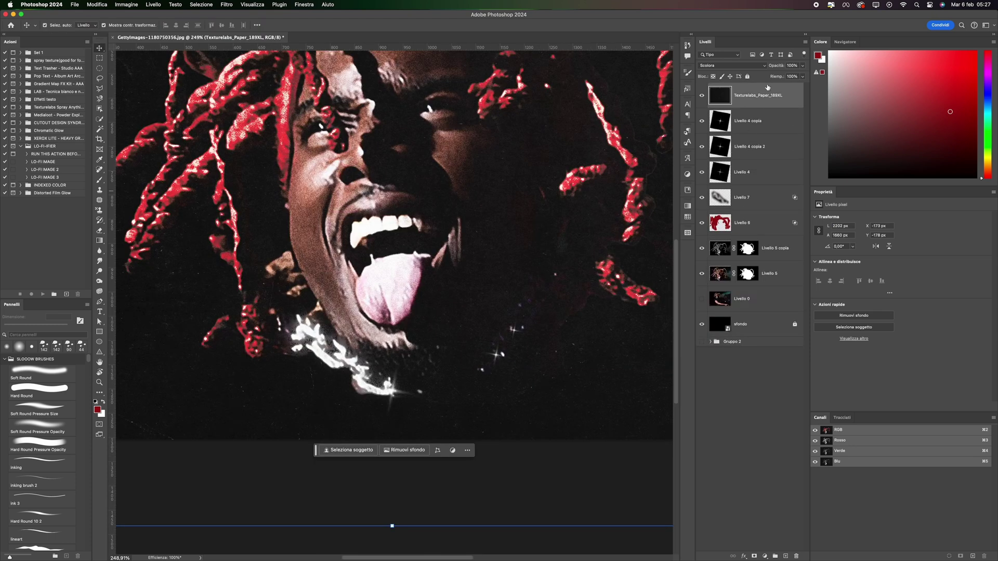
# - Lock the Texturelabs_Paper_189XL layer and reposition the Livello 4 copia sparkle beside the beard at about X 1104 px, Y 1079 px
pyautogui.click(748, 76)
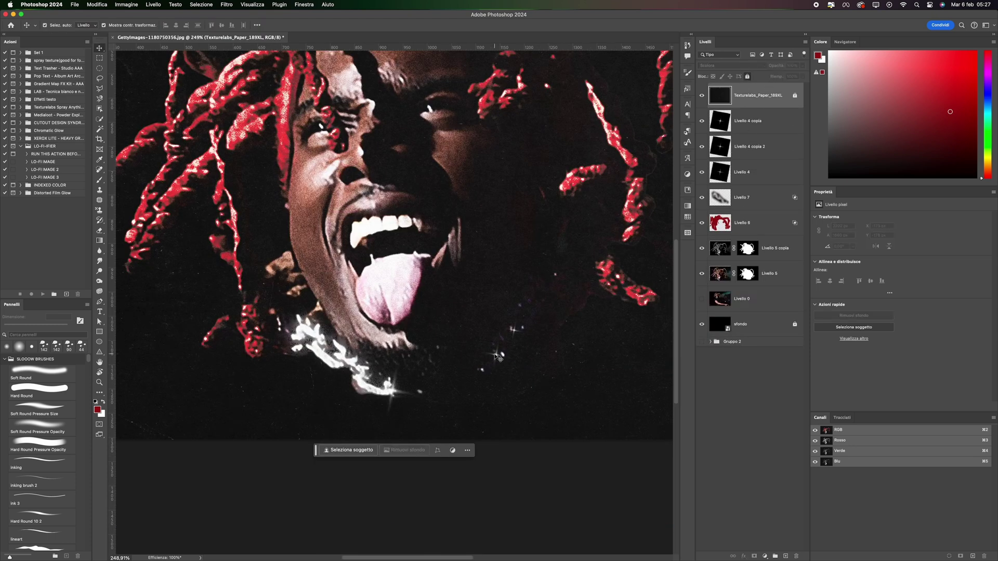
pyautogui.click(498, 358)
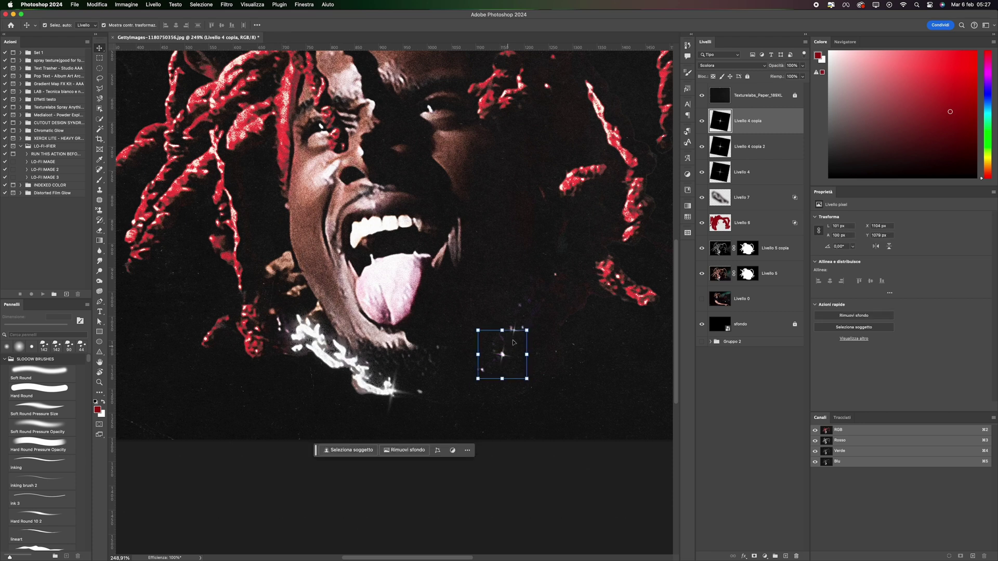
pyautogui.click(568, 343)
# - Nudge the sparkle on Livello 4 slightly left to about X 1136 px, keeping it among the highlights beside the beard
pyautogui.click(517, 335)
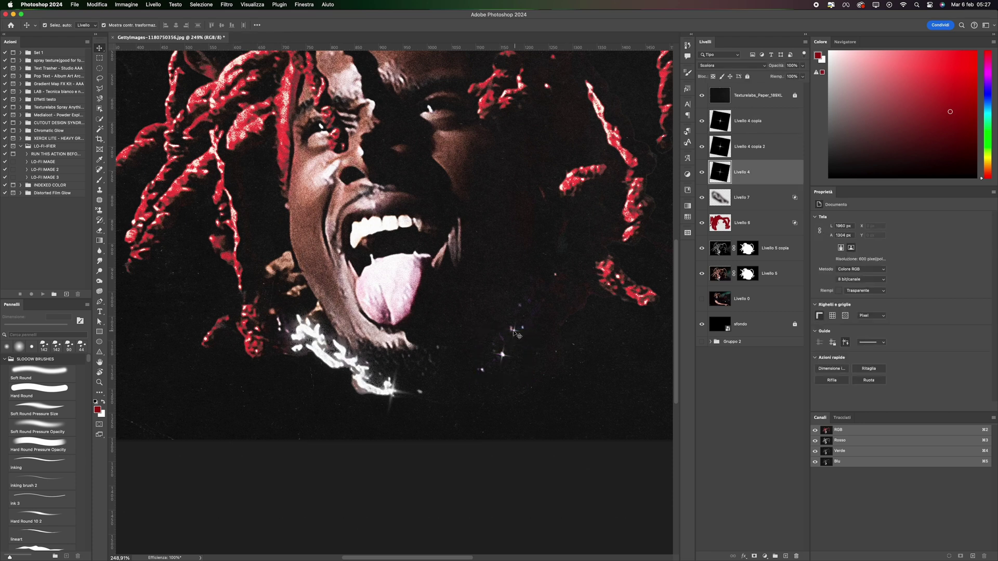
pyautogui.scroll(8, 512, 330)
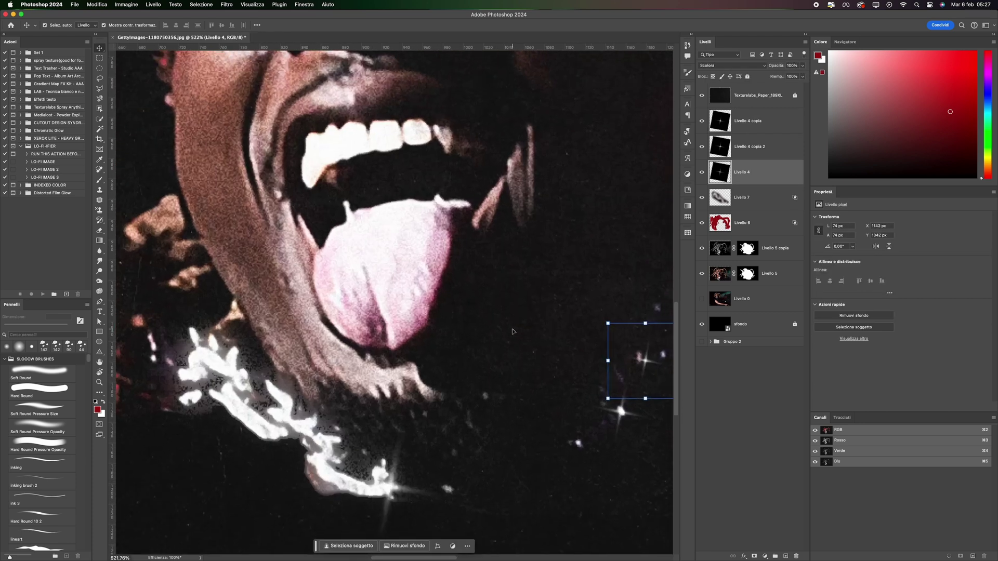
pyautogui.moveTo(539, 363); pyautogui.dragTo(523, 364)
pyautogui.scroll(-6, 530, 369)
pyautogui.scroll(-4, 538, 377)
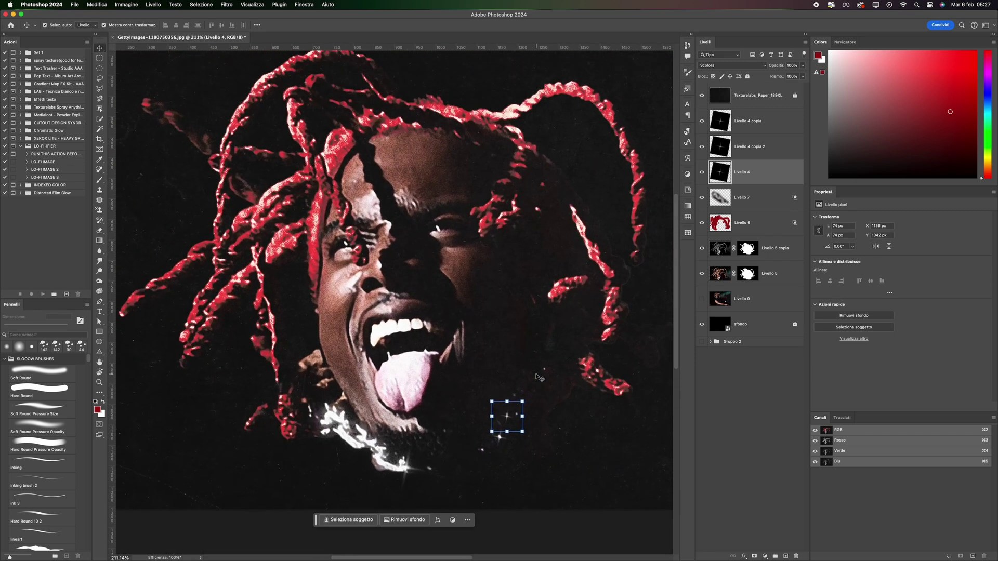
pyautogui.click(515, 240)
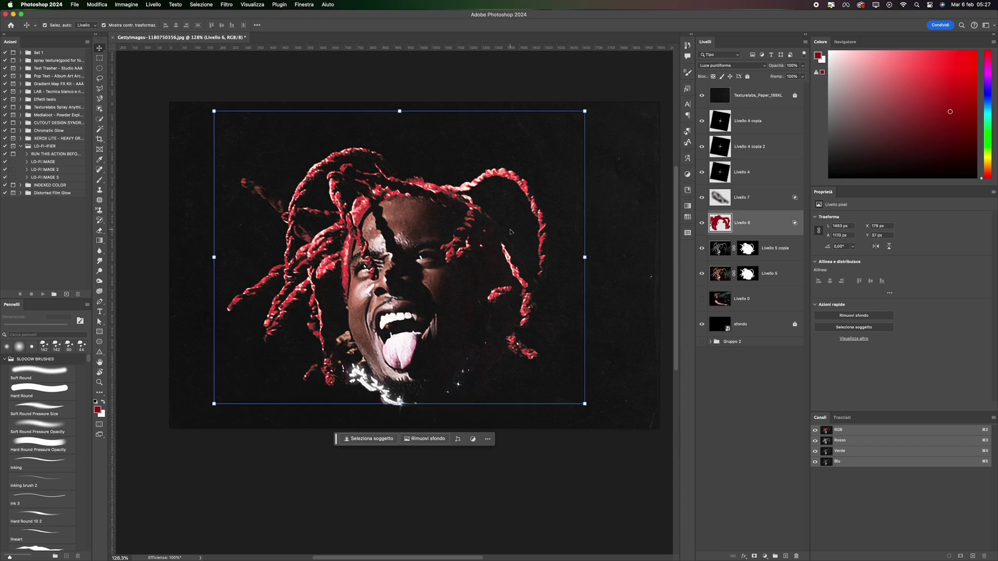